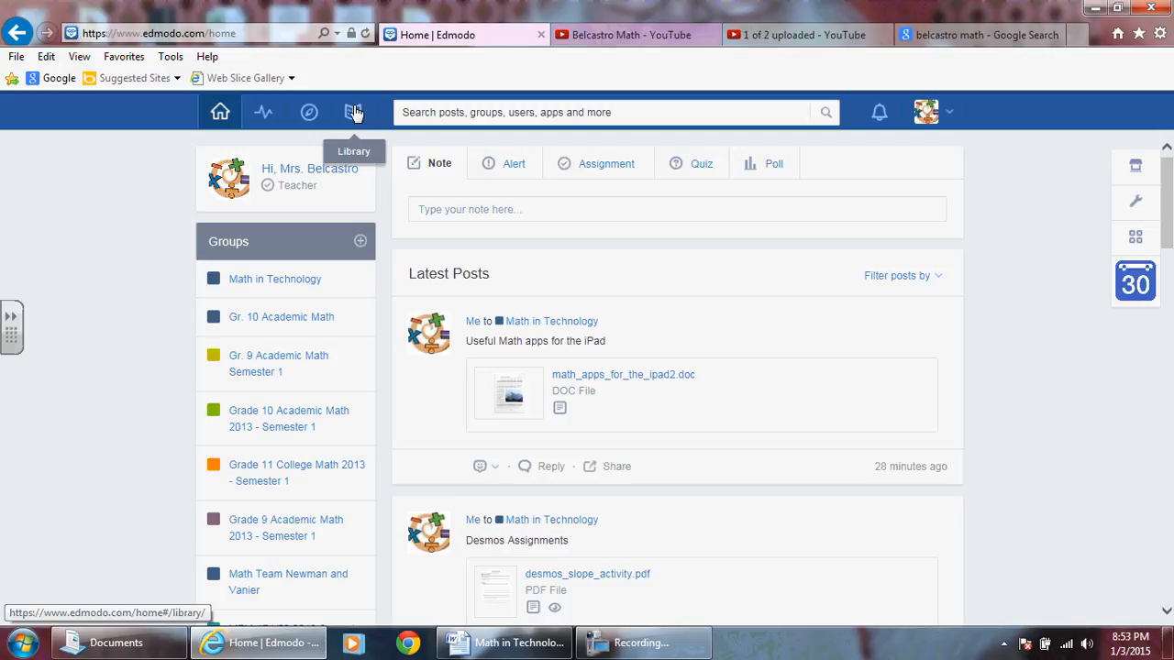
Open the library and look through all library items, loading the additional ones at the end of the list.
left_click(353, 112)
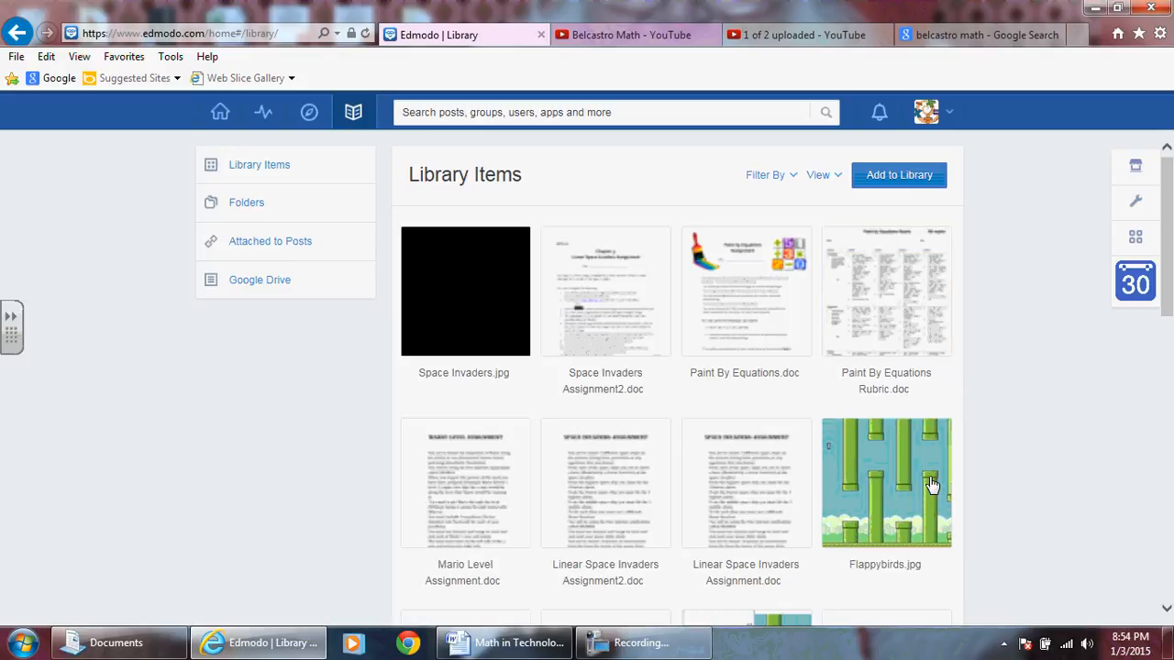
scroll(581, 364, "down", 5)
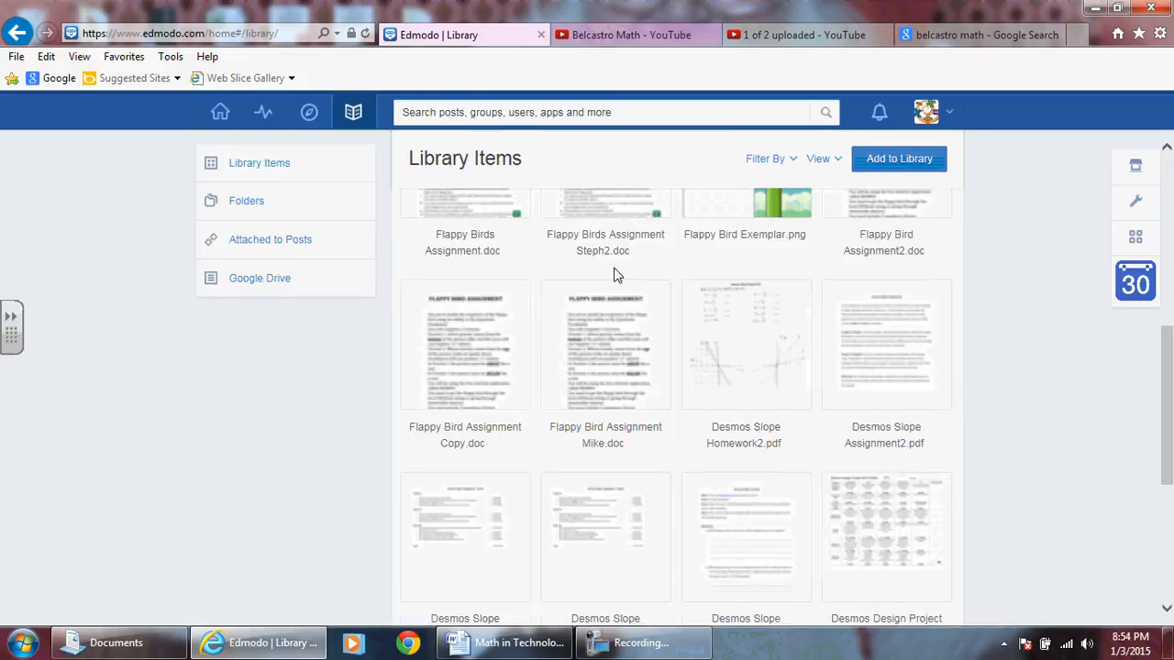
scroll(615, 274, "down", 4)
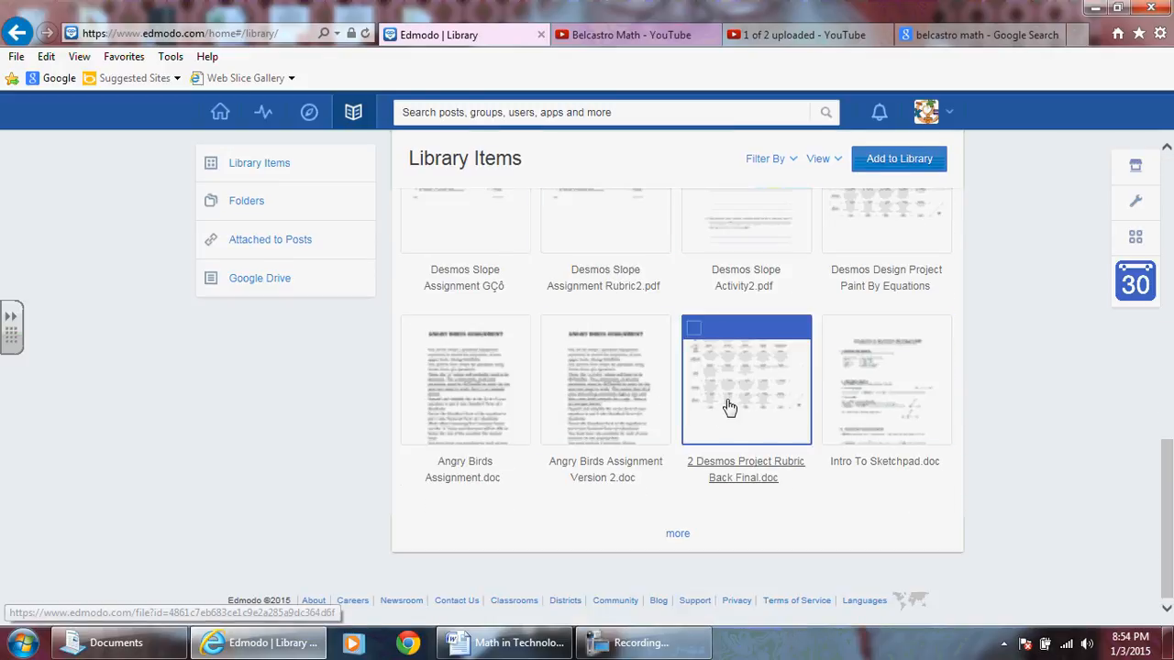
left_click(677, 533)
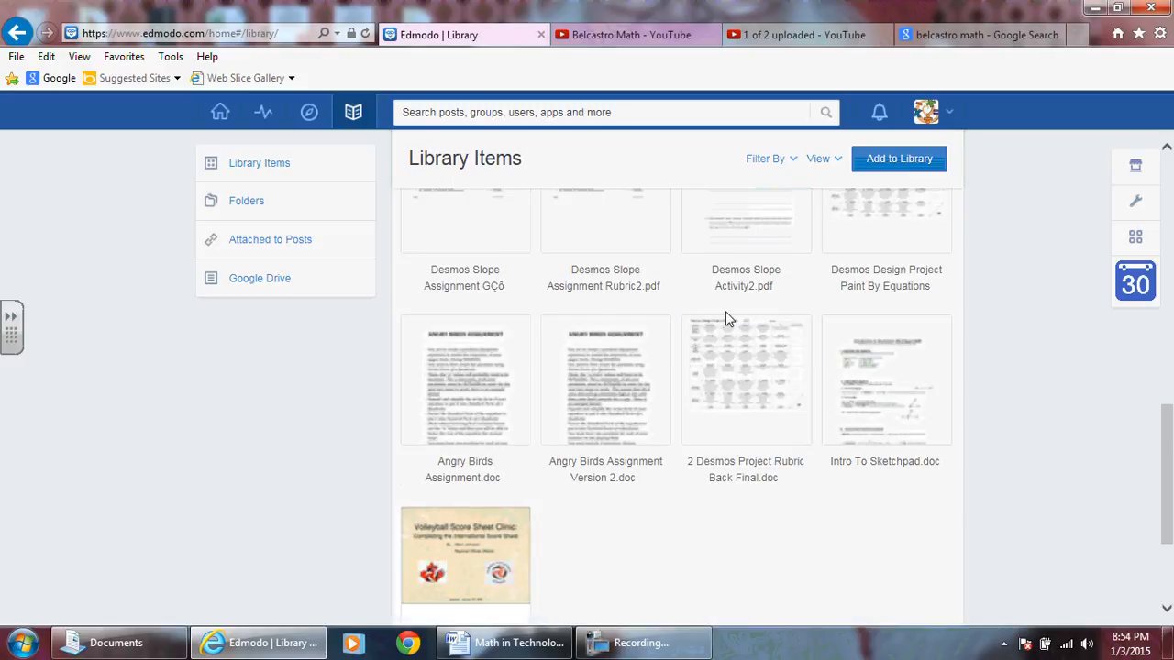
scroll(823, 358, "down", 3)
scroll(841, 419, "up", 2)
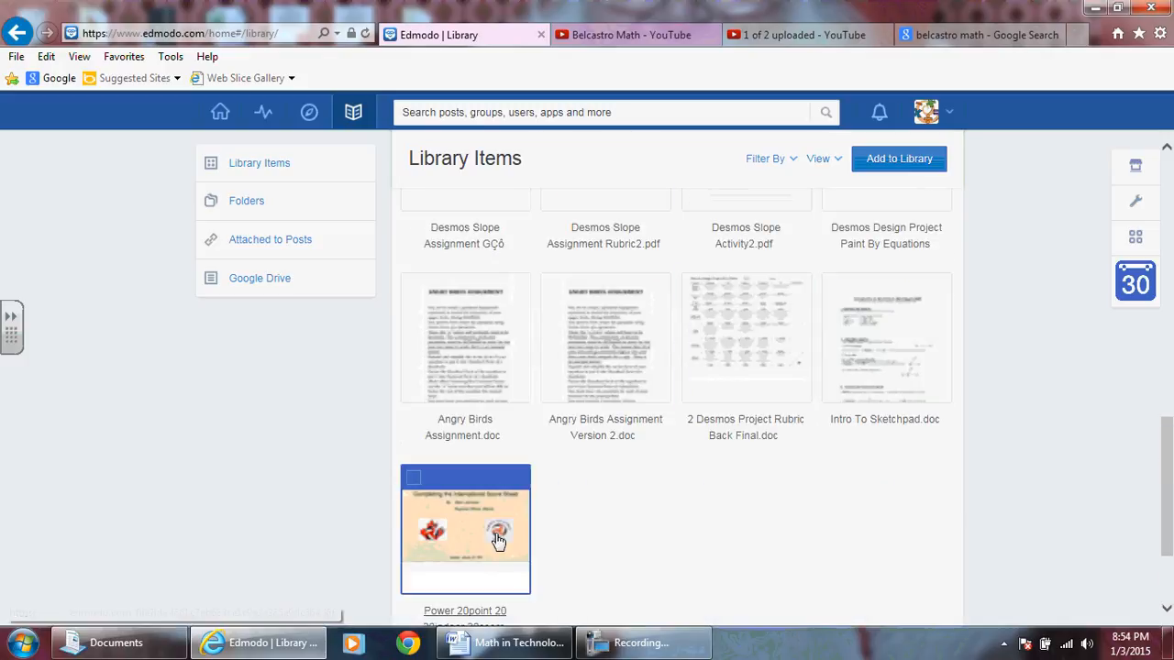
scroll(498, 541, "down", 3)
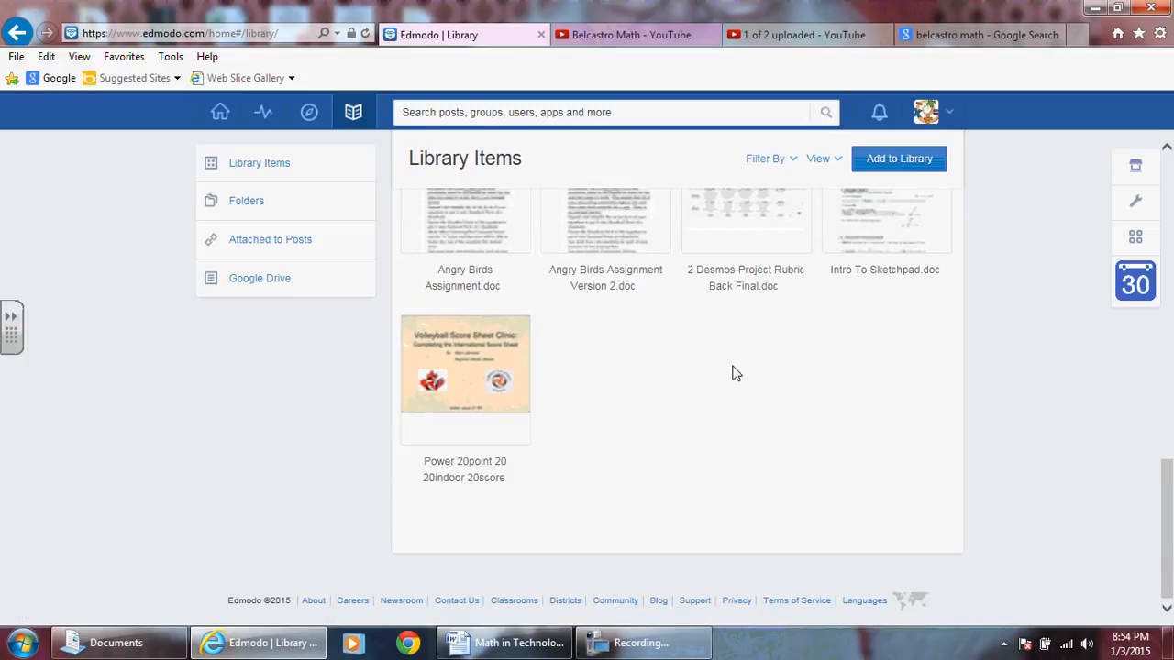
scroll(738, 374, "up", 8)
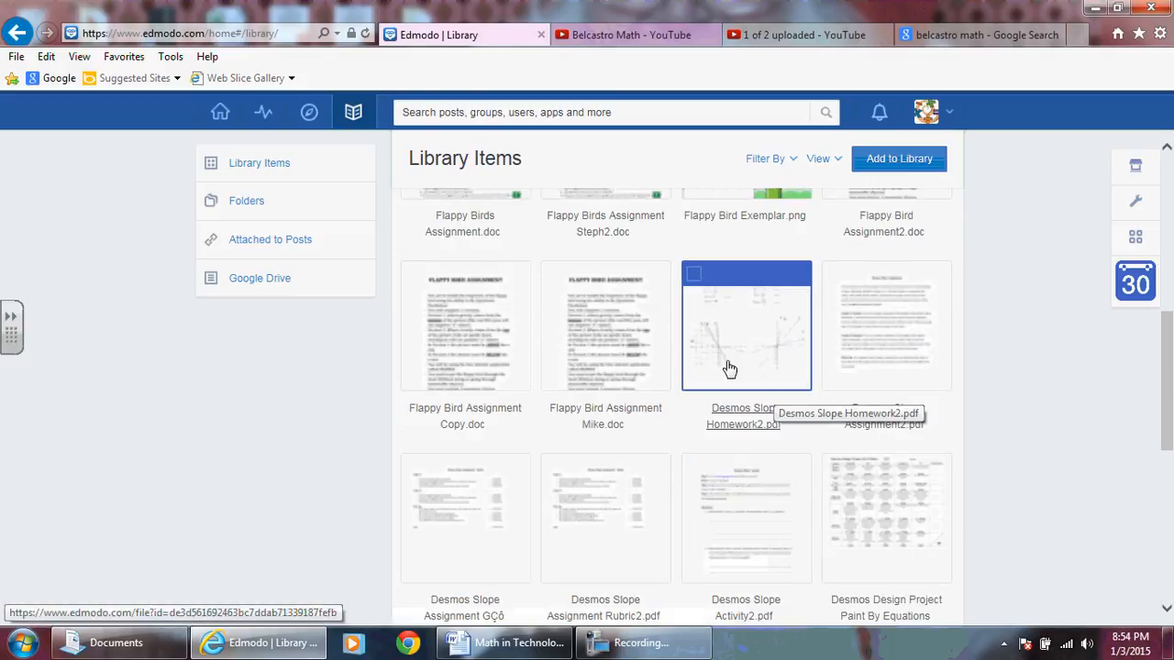
scroll(660, 404, "up", 2)
scroll(770, 383, "up", 3)
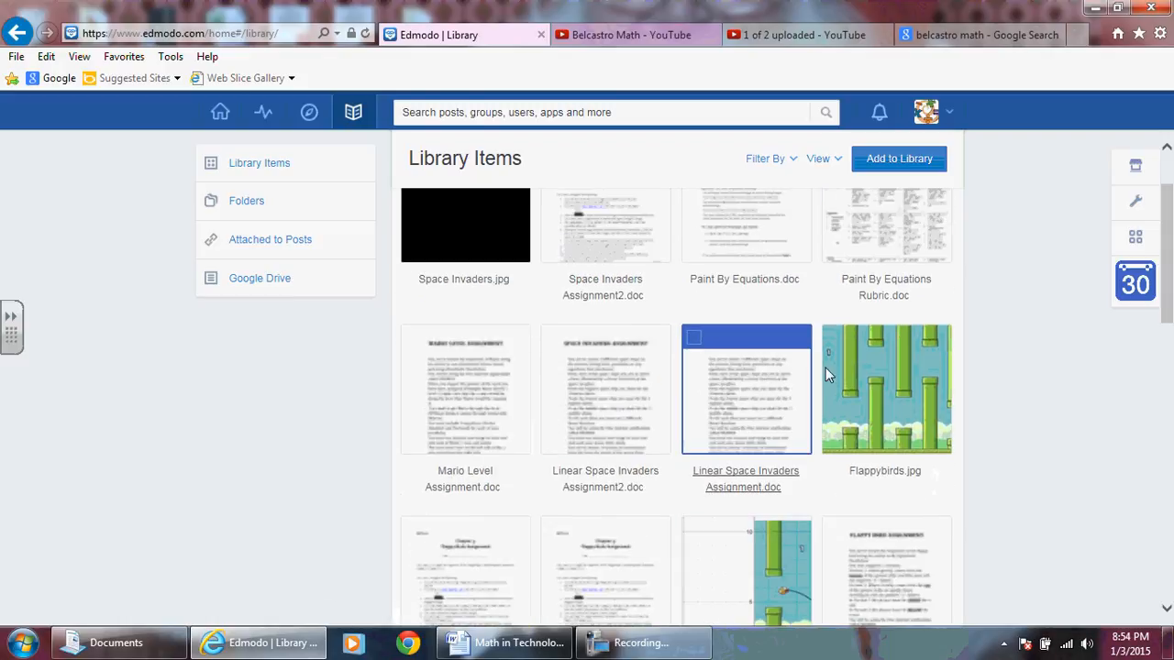
scroll(825, 367, "up", 1)
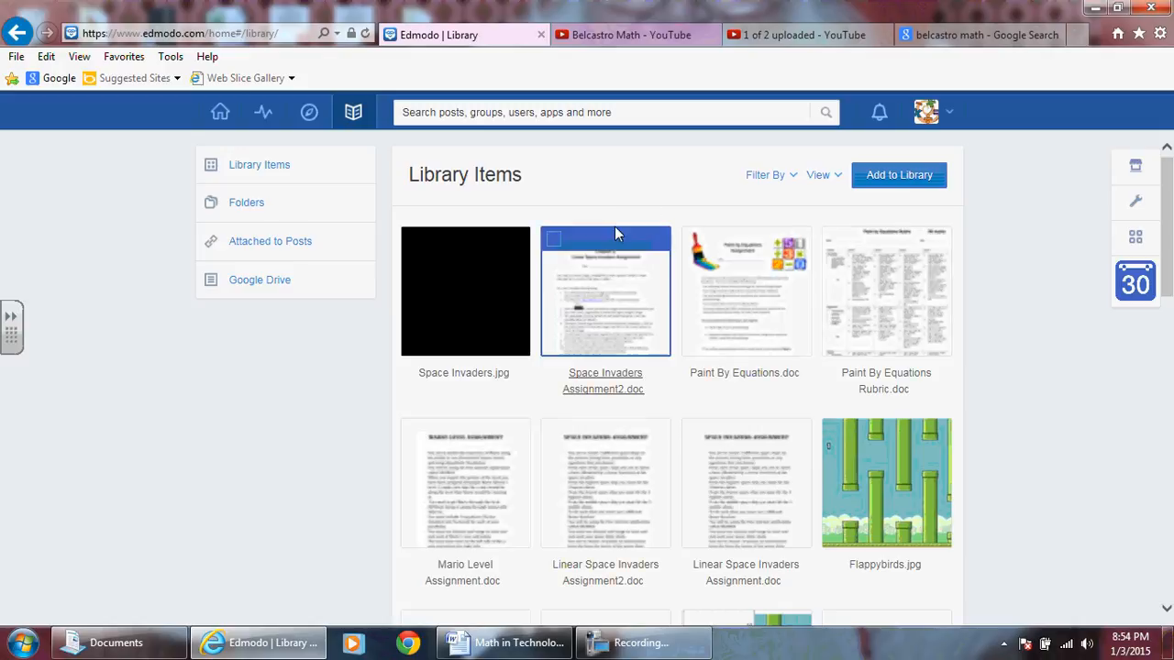
scroll(738, 348, "down", 10)
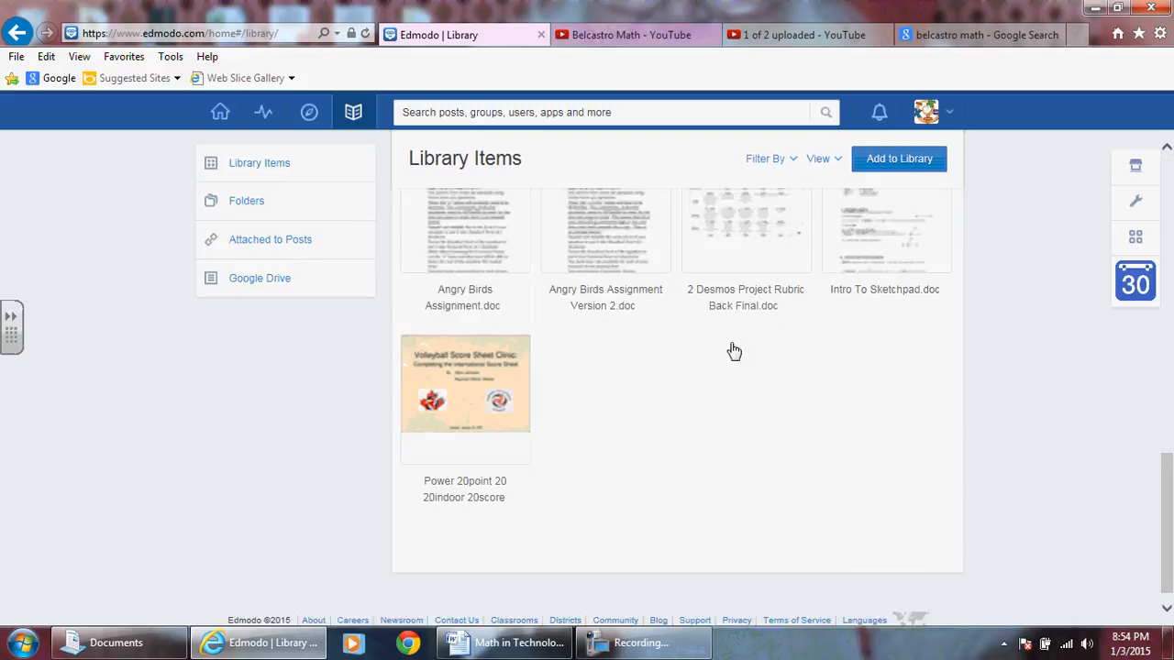
scroll(733, 351, "up", 10)
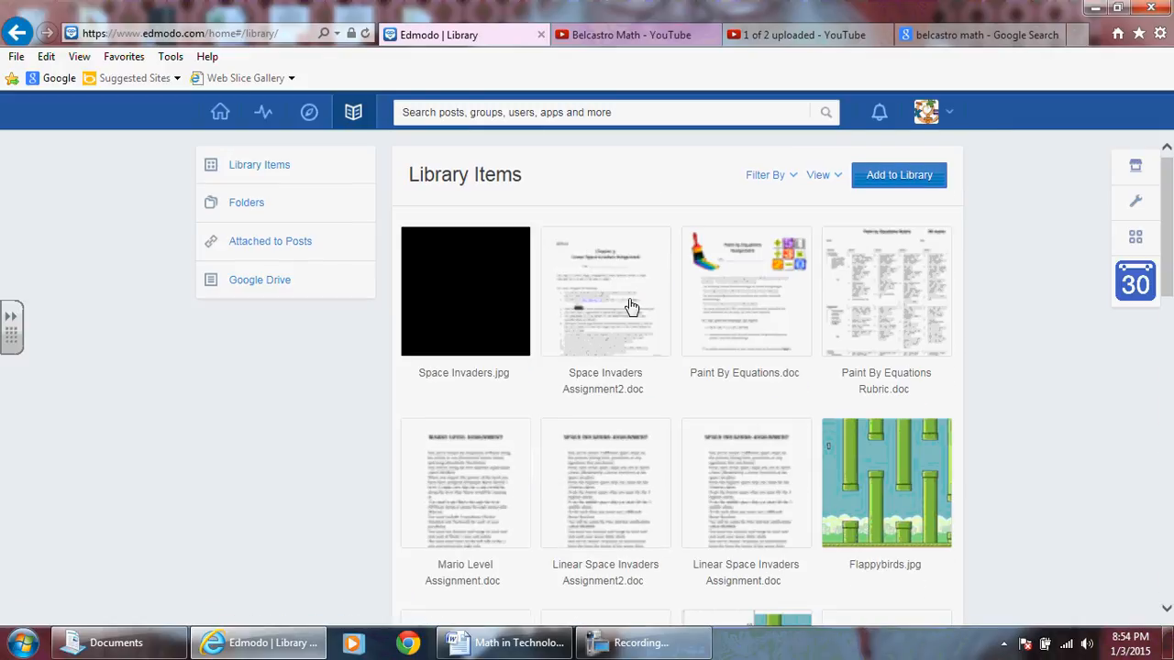
Create a library folder named Test Folder and share it with the Math in Technology group.
left_click(243, 206)
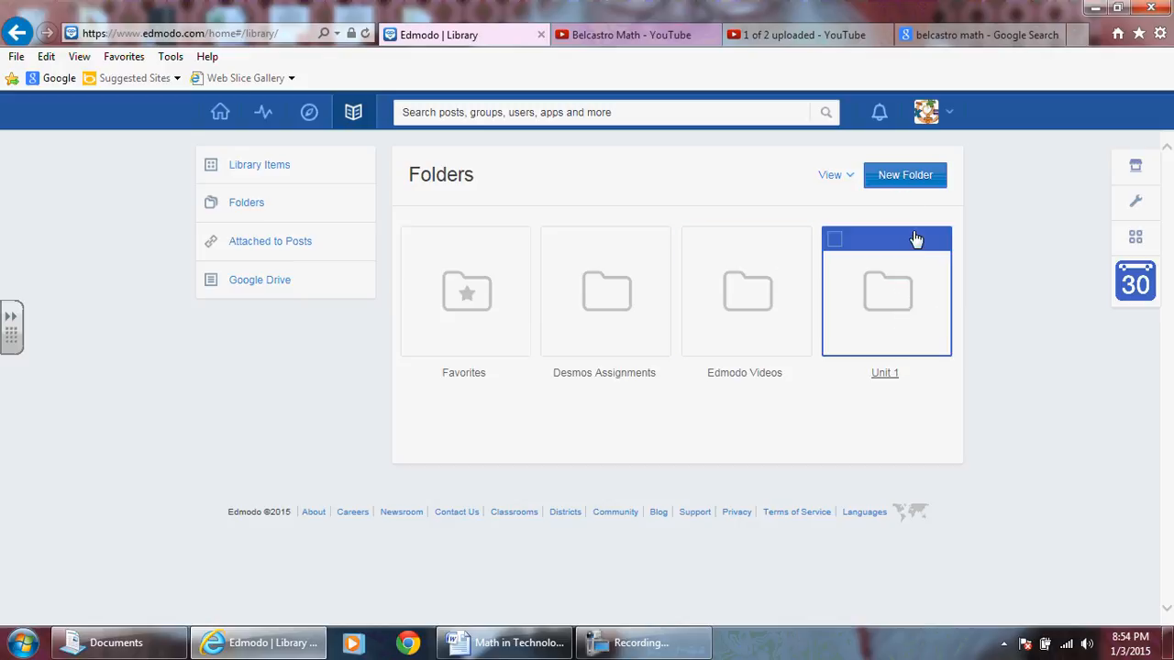
left_click(897, 181)
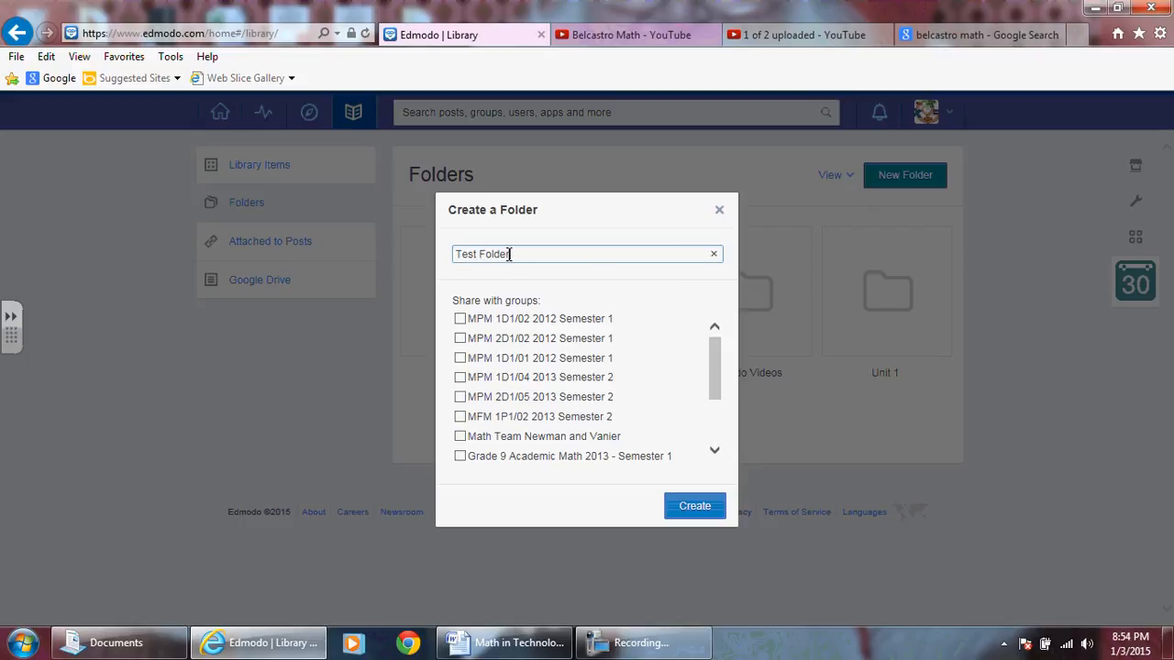
left_click_drag(712, 361, 720, 427)
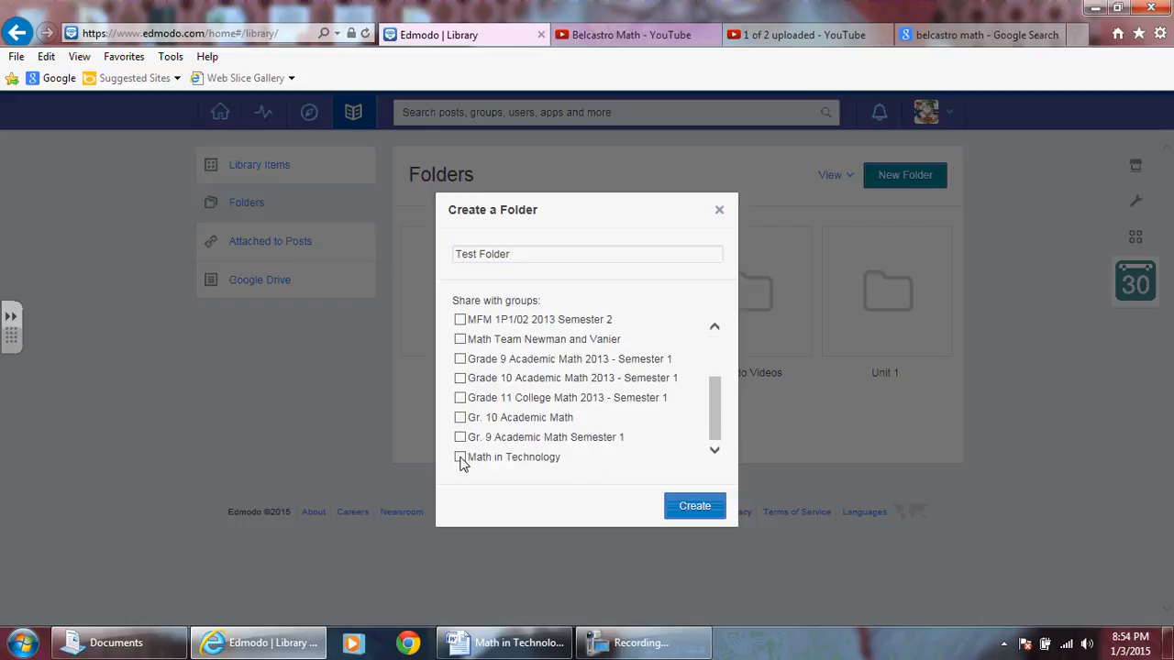
left_click(460, 417)
left_click(460, 378)
left_click(460, 359)
left_click(460, 378)
left_click(460, 418)
left_click_drag(713, 417, 726, 304)
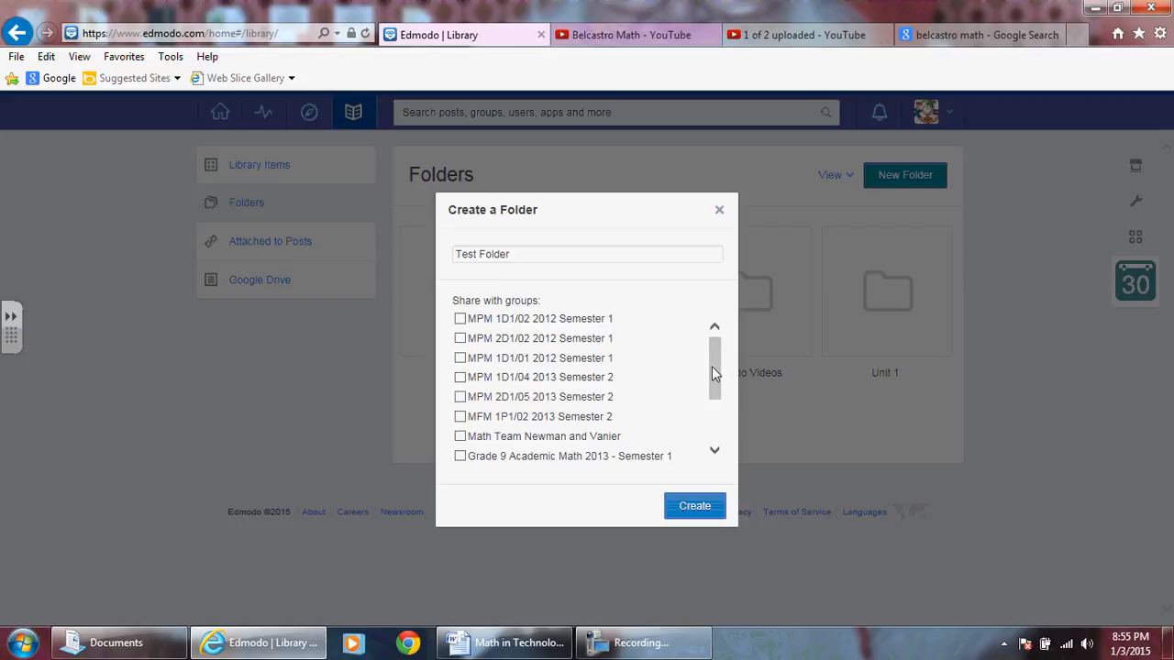
left_click_drag(715, 372, 715, 440)
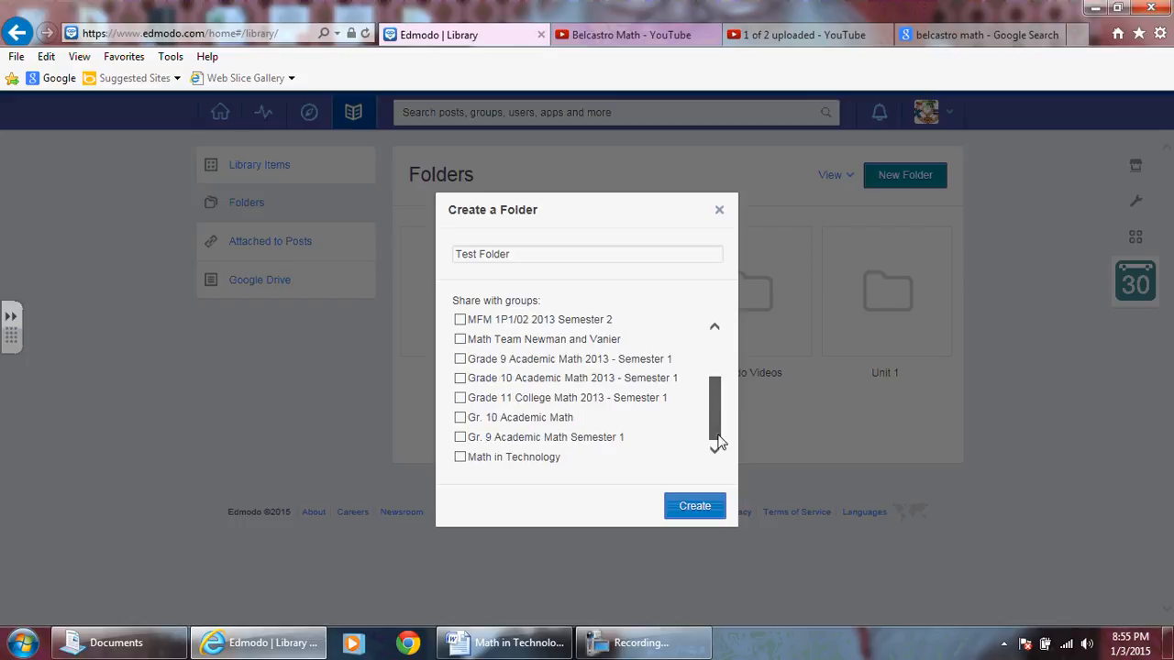
left_click(460, 457)
left_click(699, 506)
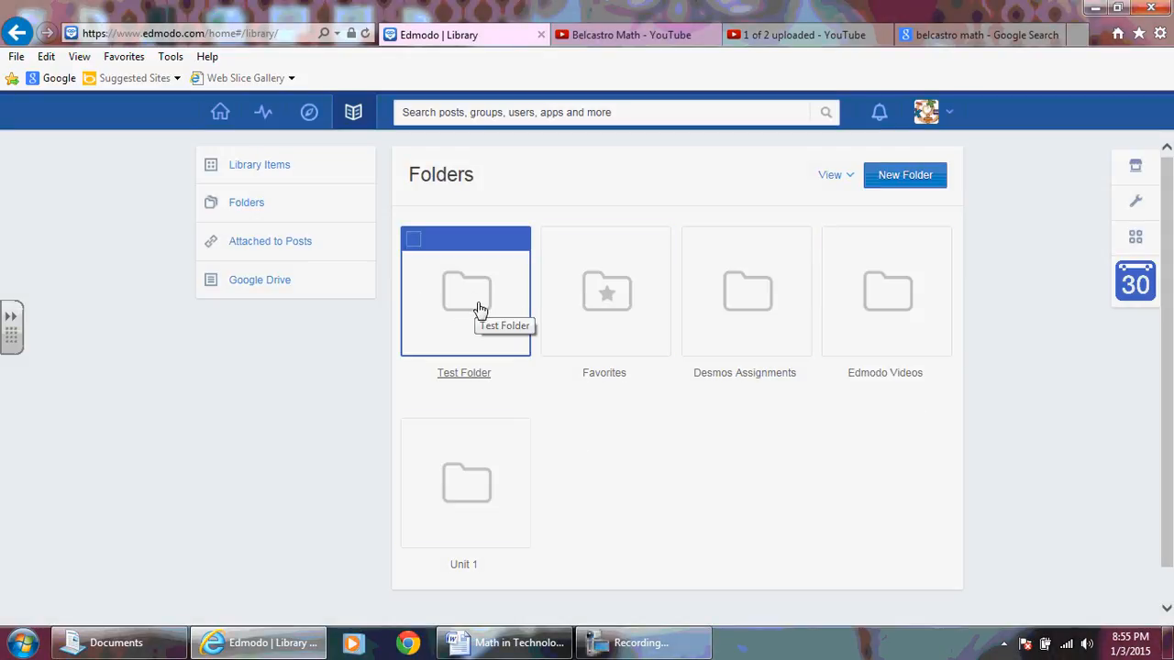
Look through the contents of the Desmos Assignments and Edmodo Videos folders and return to the folder list.
left_click(750, 291)
scroll(722, 307, "down", 10)
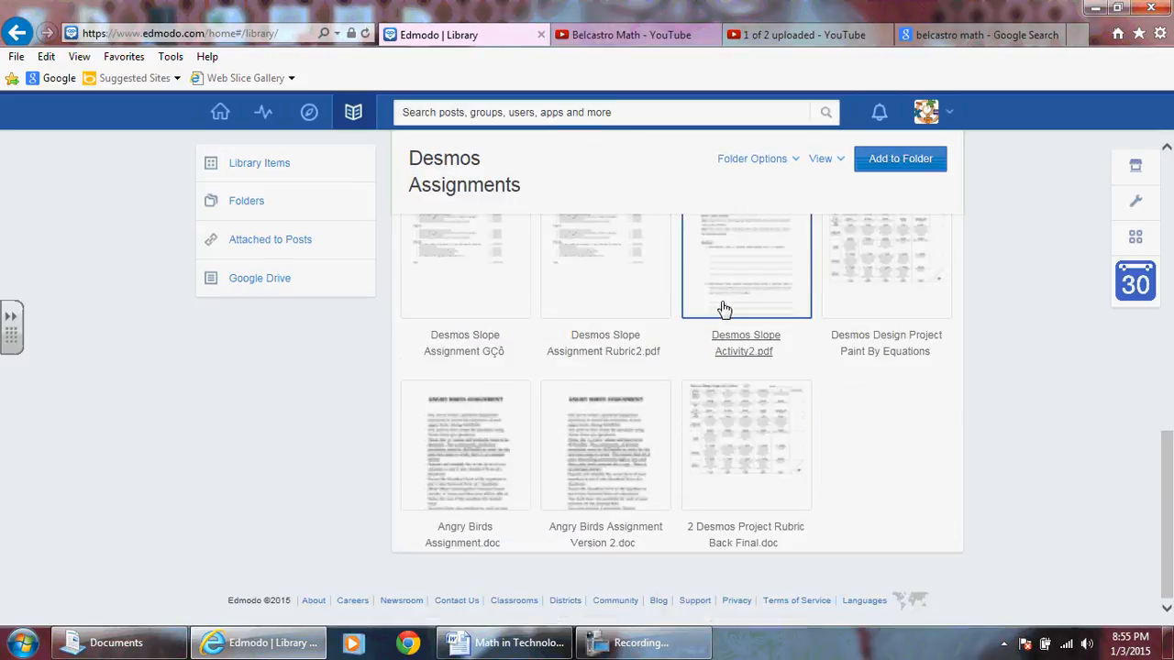
scroll(722, 306, "up", 10)
left_click(16, 33)
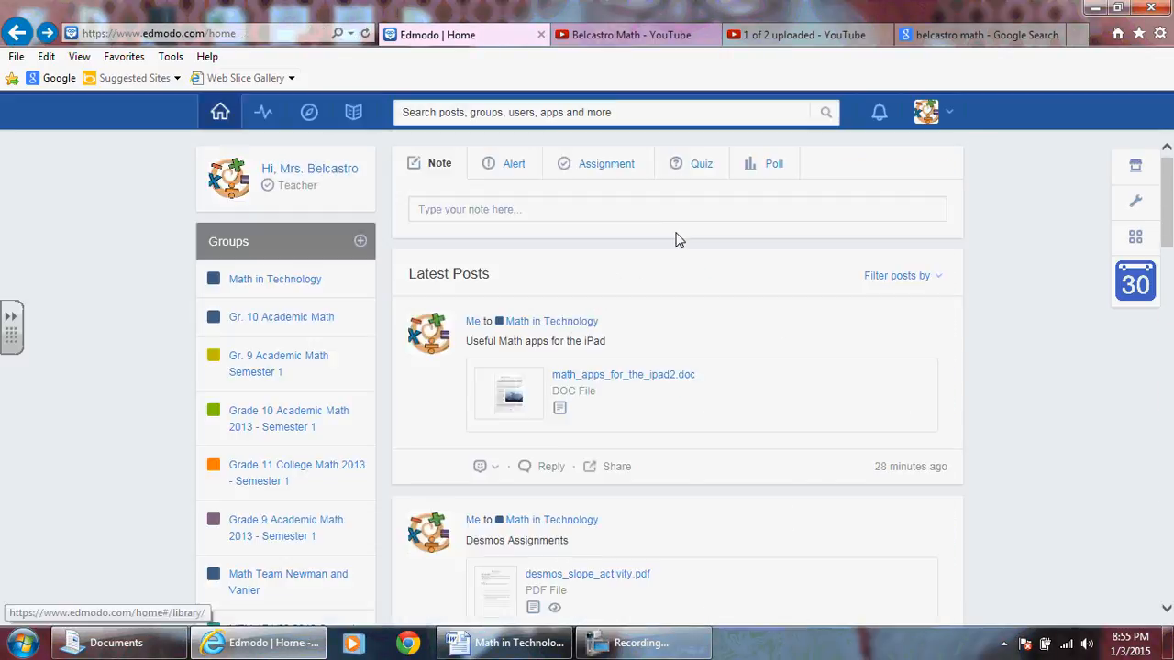
left_click(47, 33)
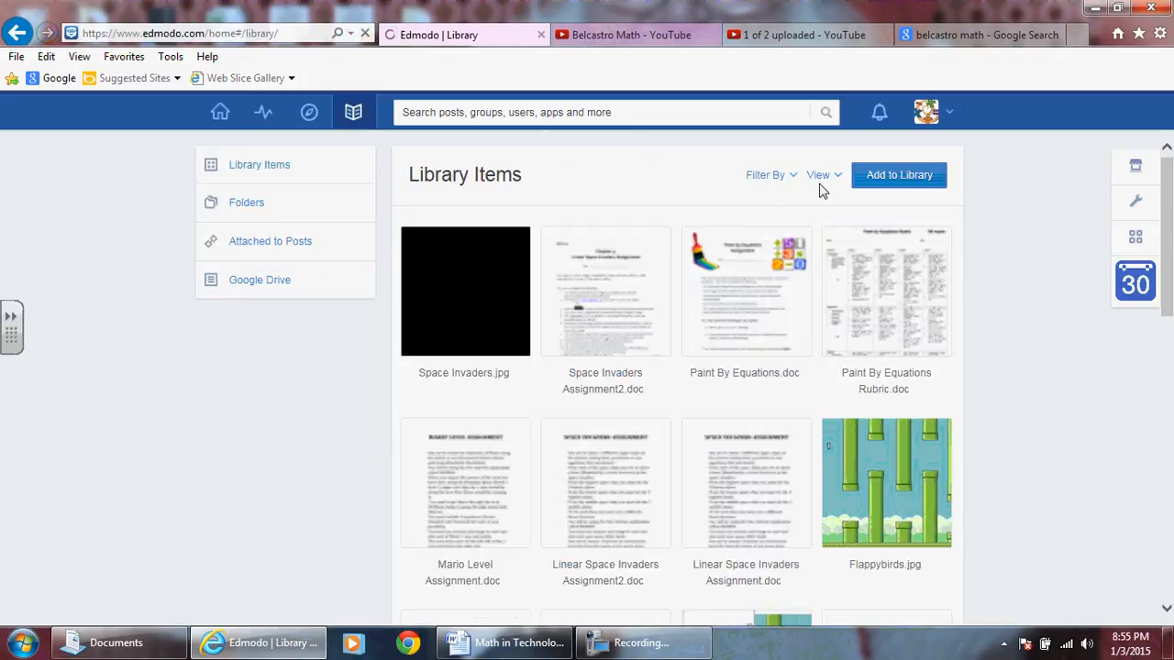
left_click(244, 203)
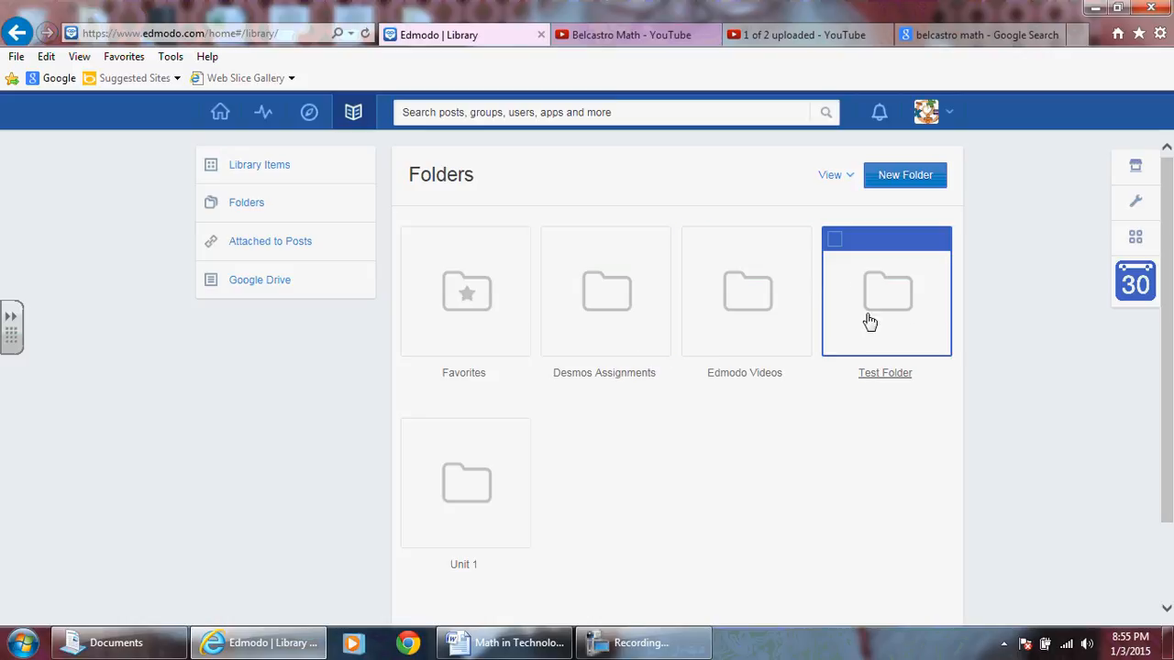
left_click(727, 333)
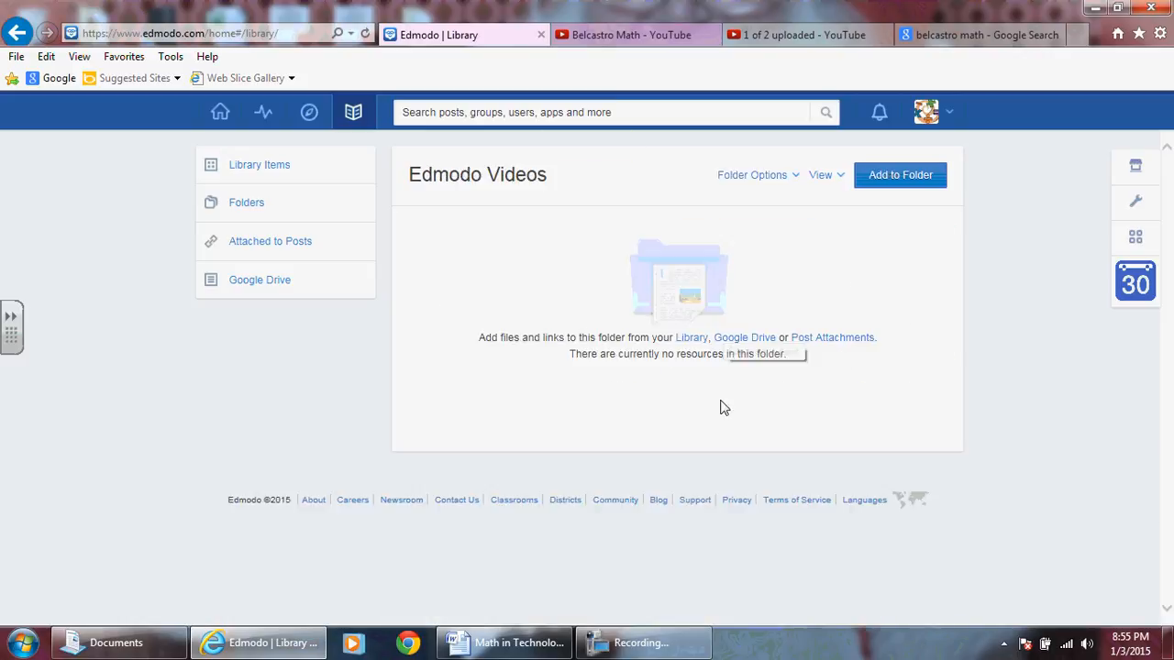
left_click(259, 210)
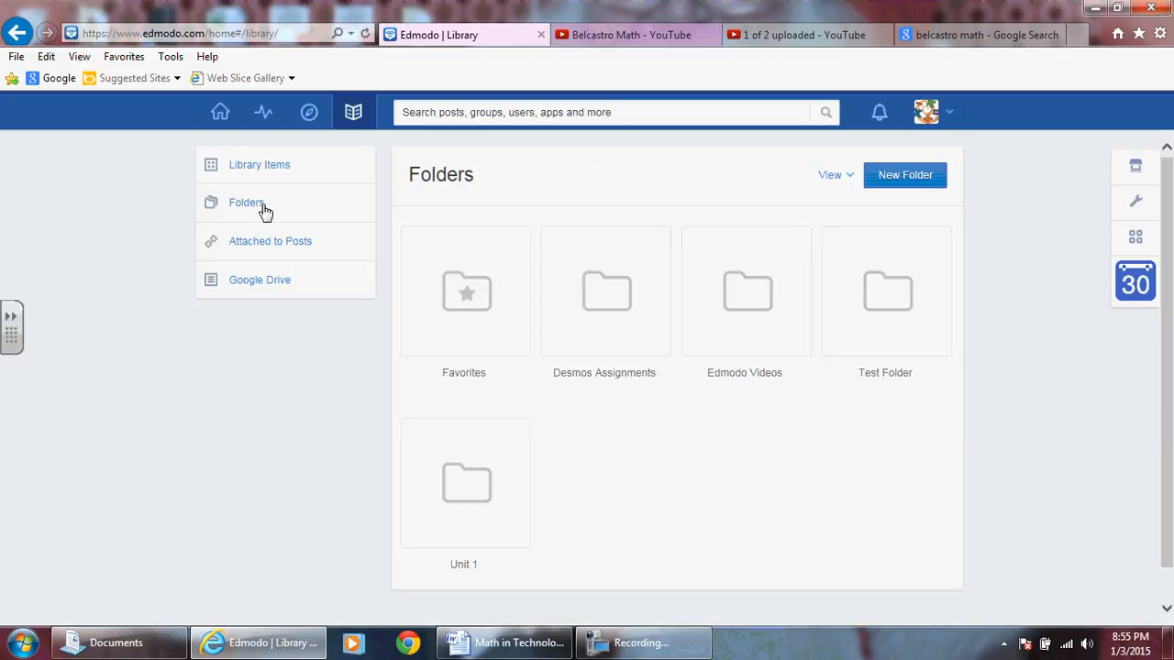
Open Test Folder and review its folder options, sharing groups and available view modes.
left_click(880, 308)
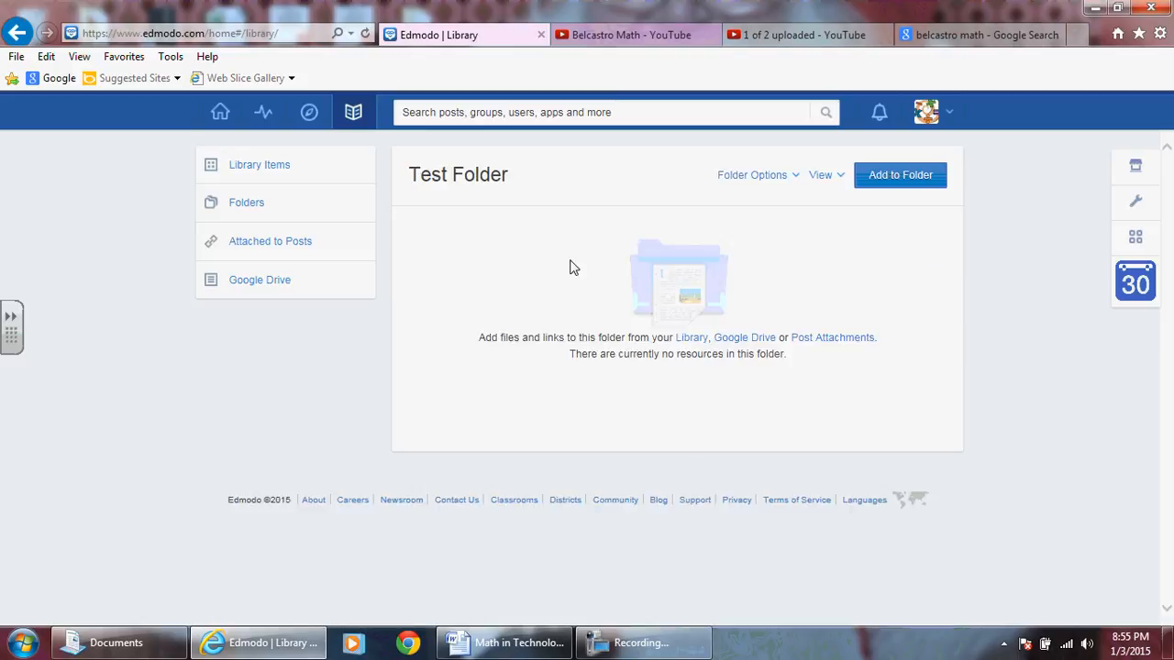
left_click(794, 177)
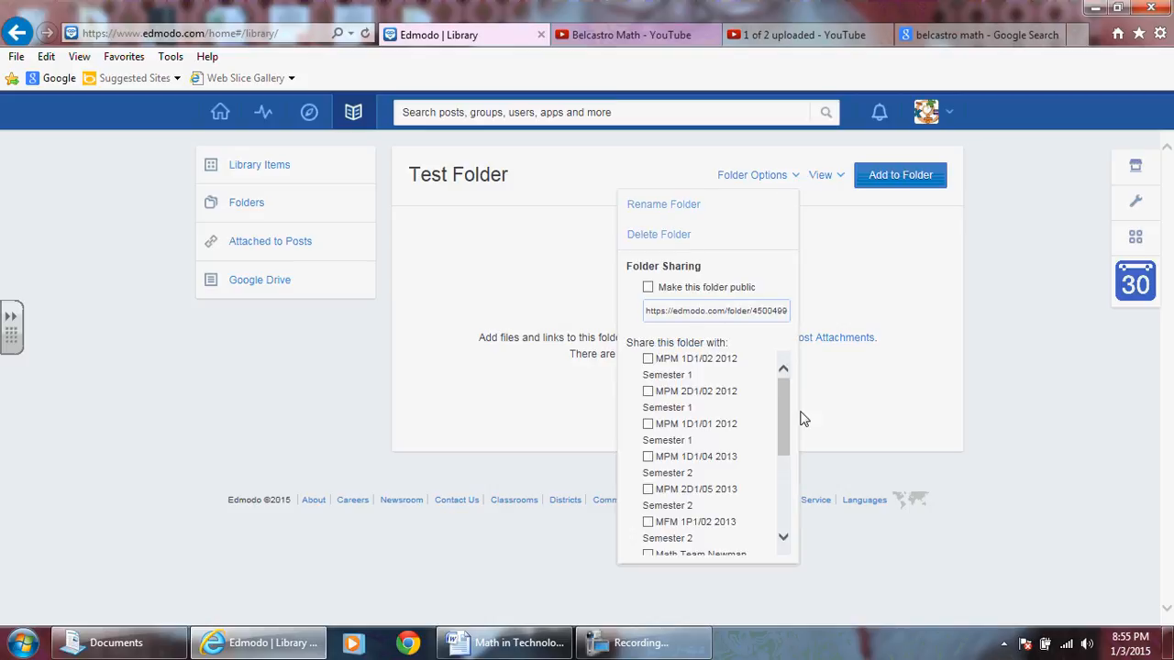
left_click_drag(784, 408, 796, 497)
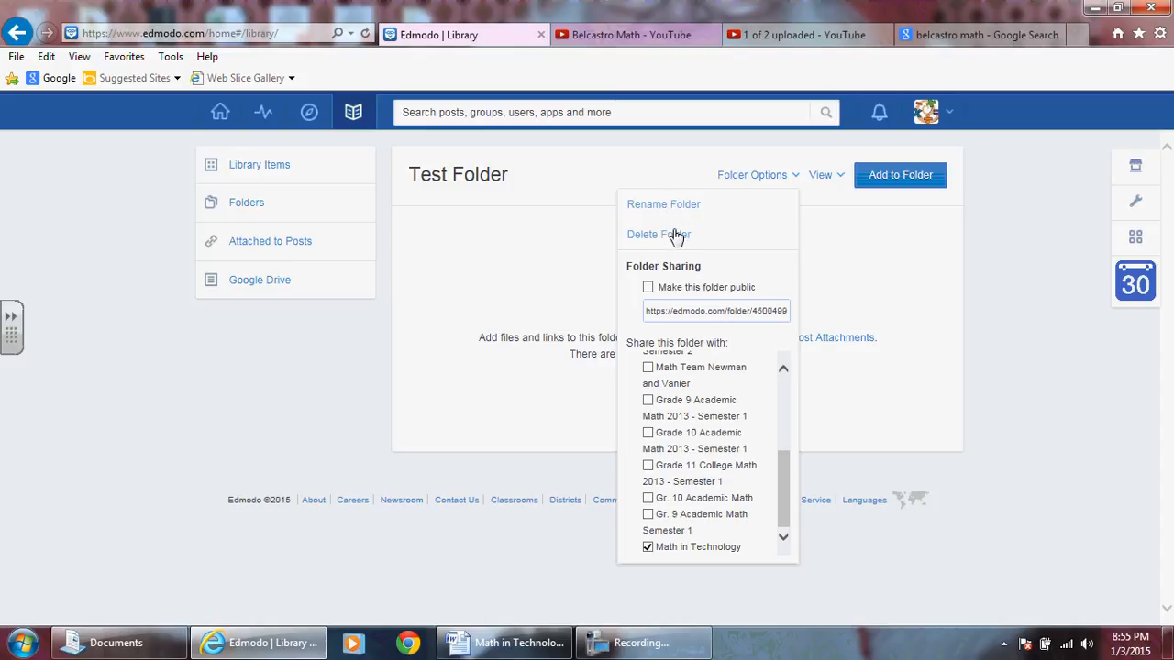
left_click(926, 262)
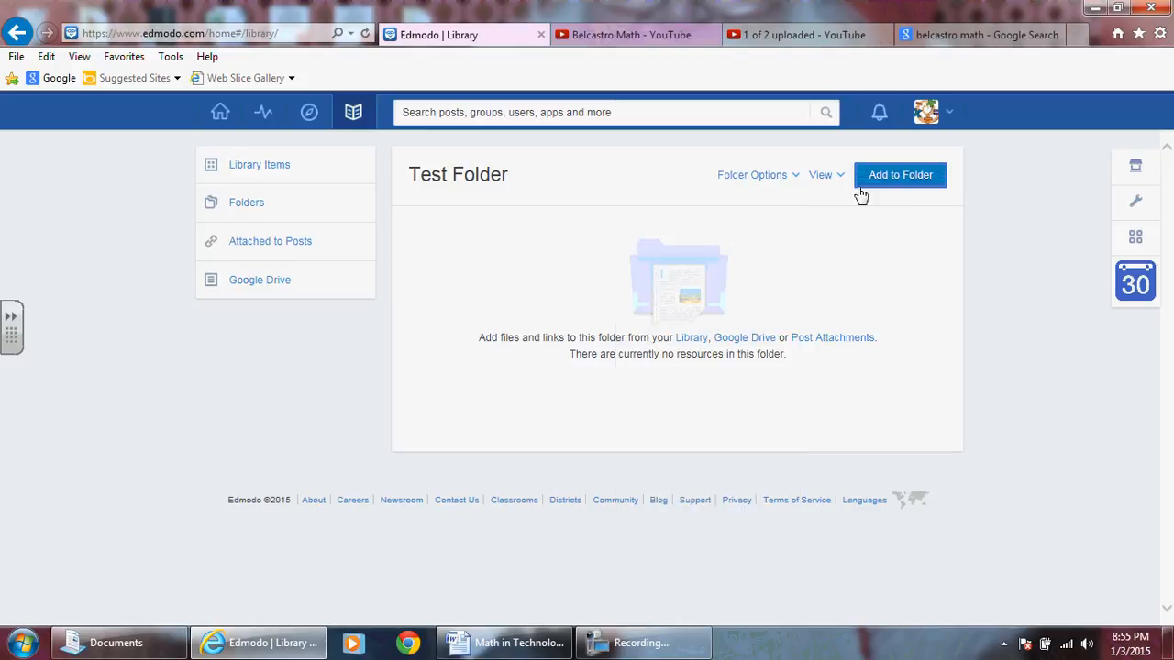
left_click(836, 178)
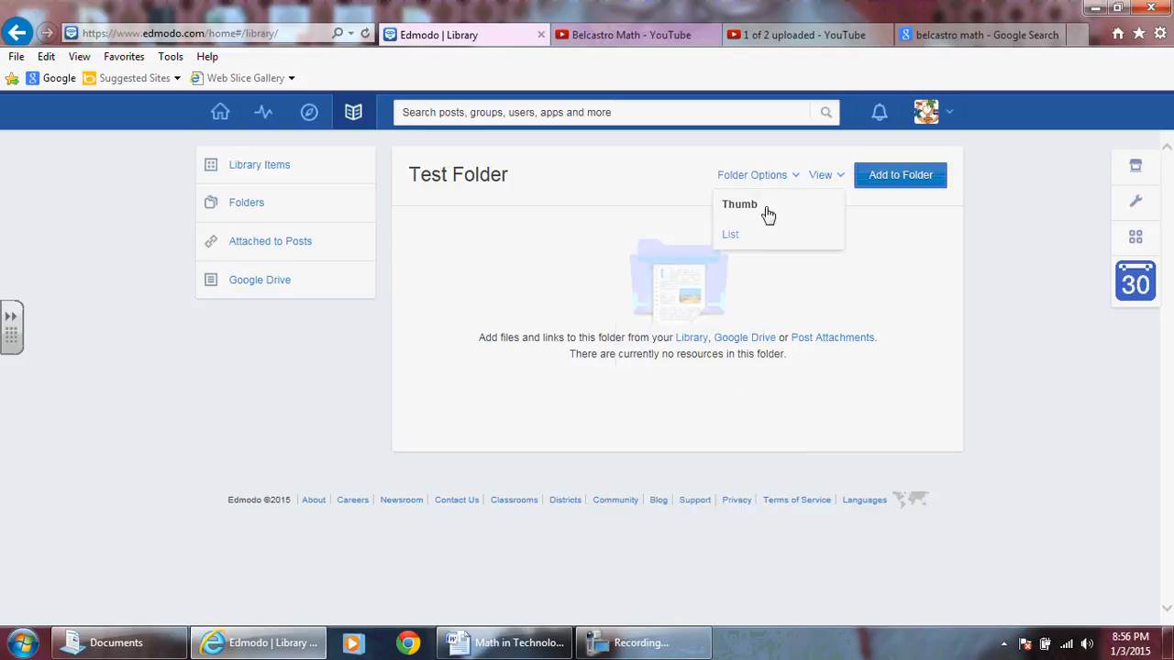
left_click(902, 184)
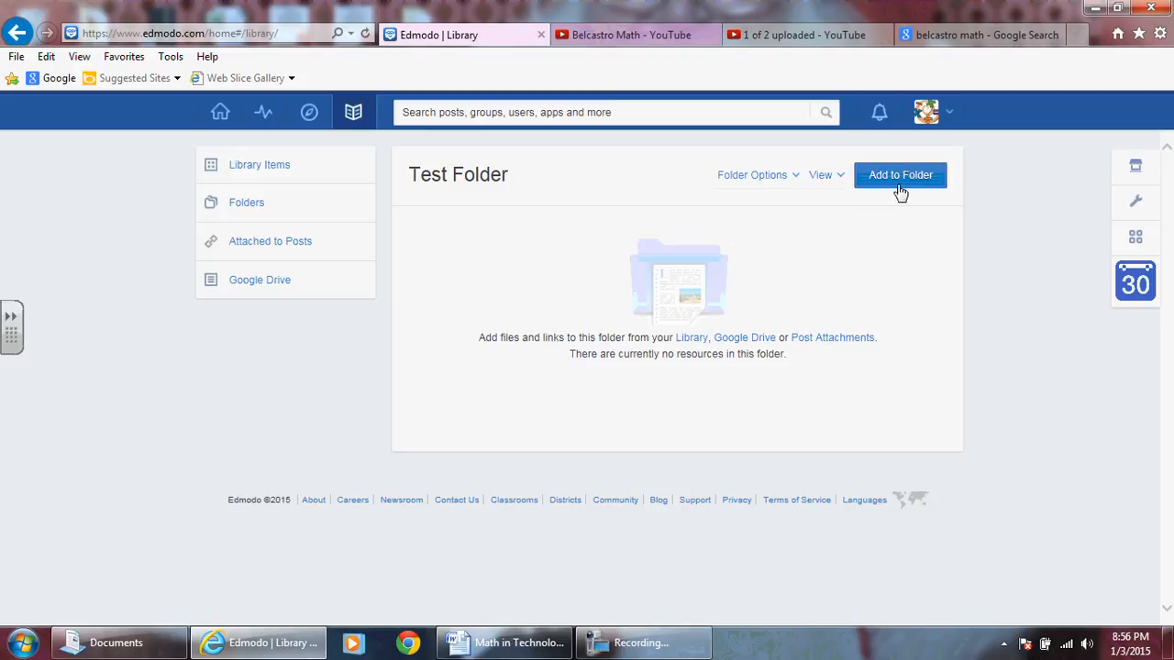
Upload IMG_0200 from the APPS folder in Documents and add it to Test Folder.
left_click(901, 177)
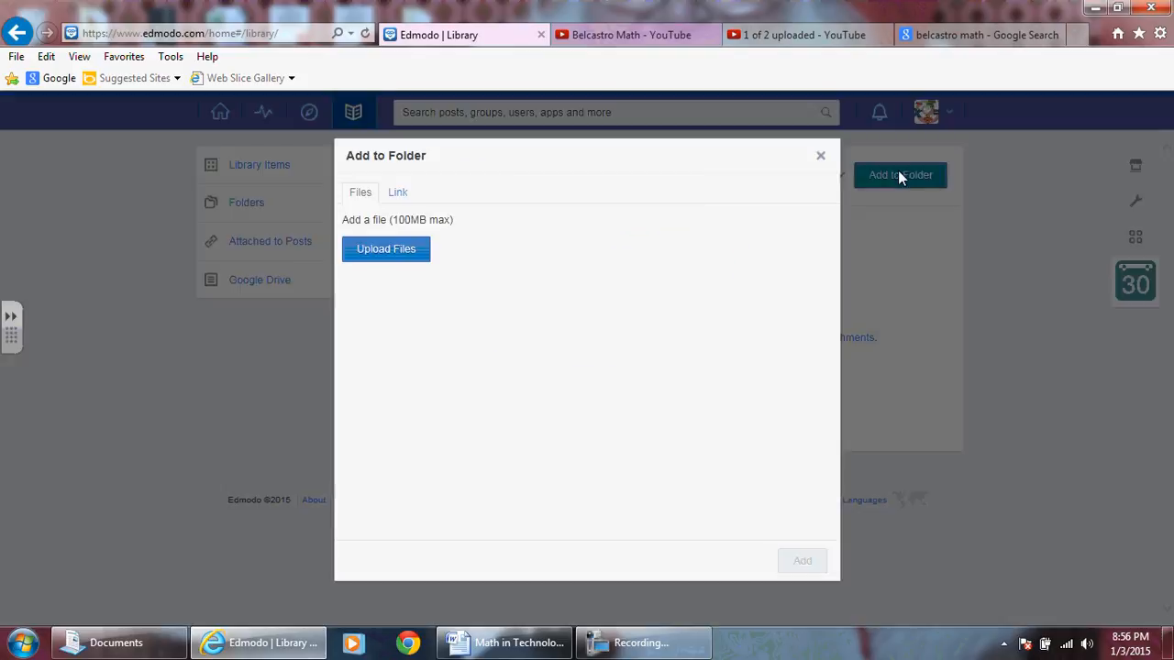
left_click(378, 251)
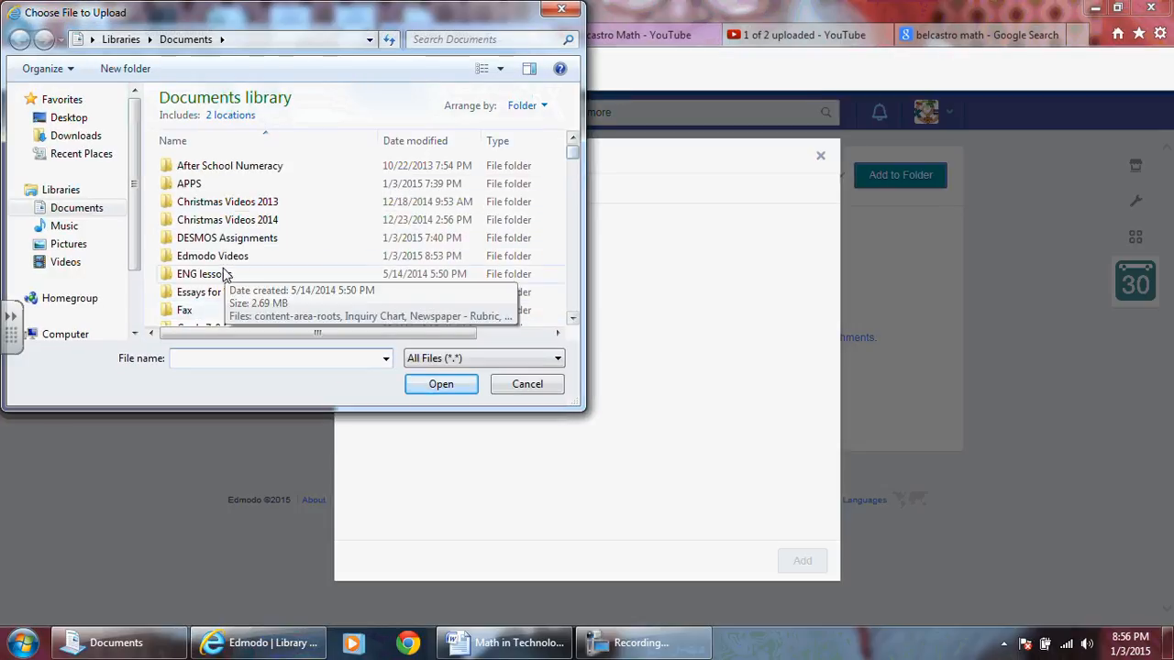
left_click_drag(573, 149, 234, 188)
double_click(229, 182)
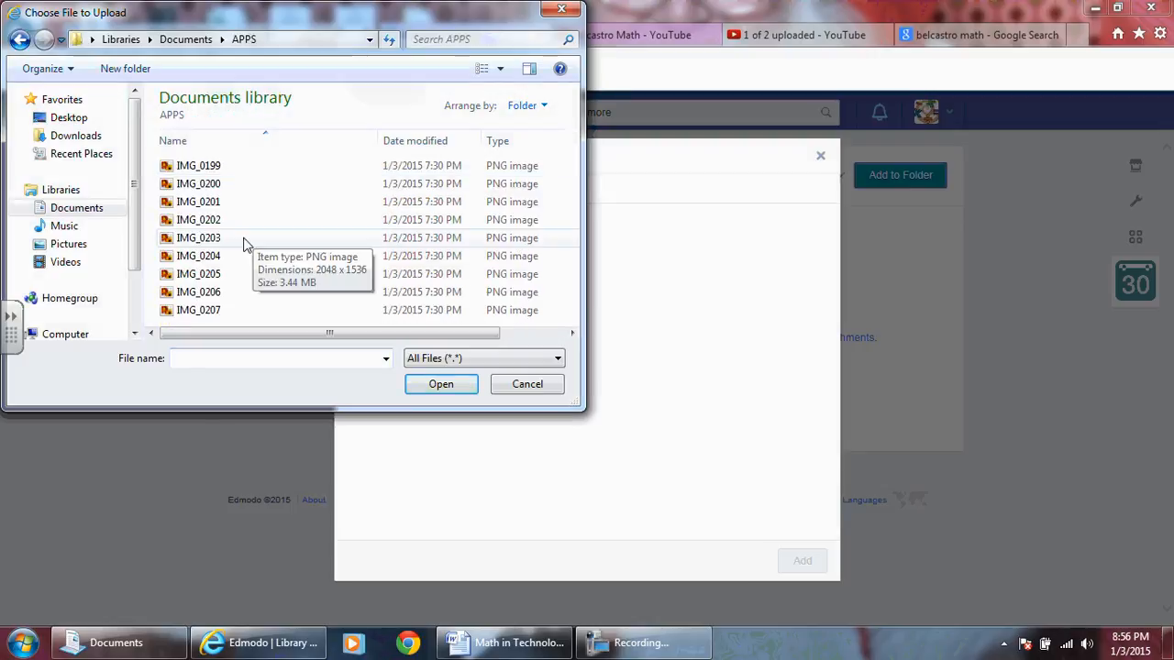
double_click(203, 184)
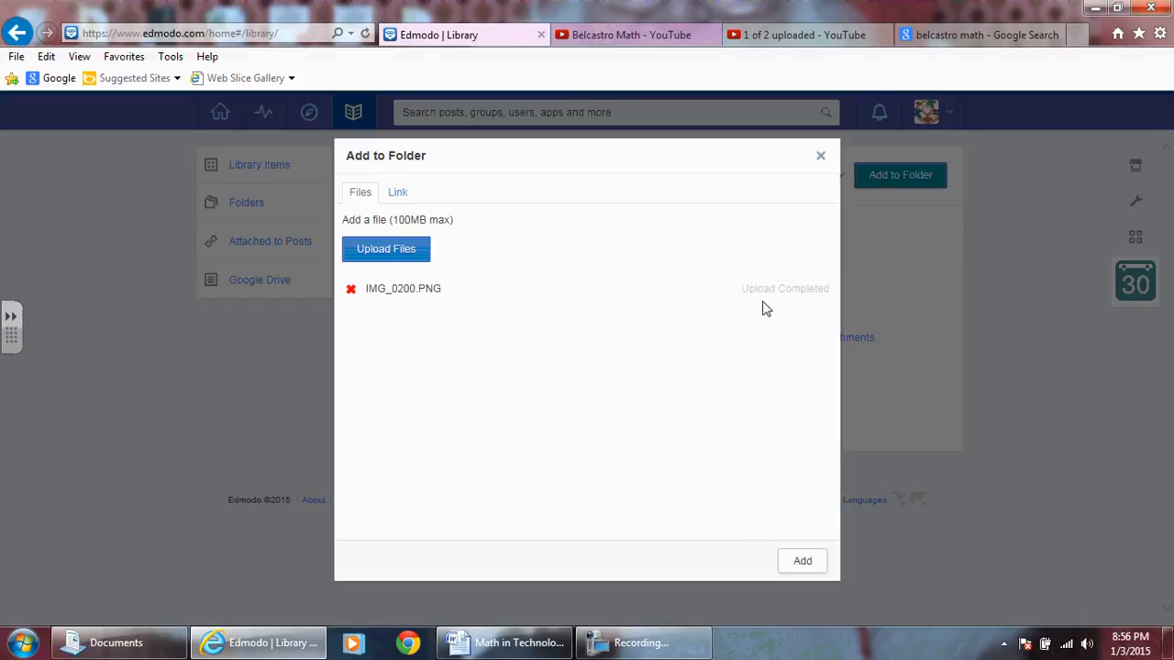
left_click(802, 561)
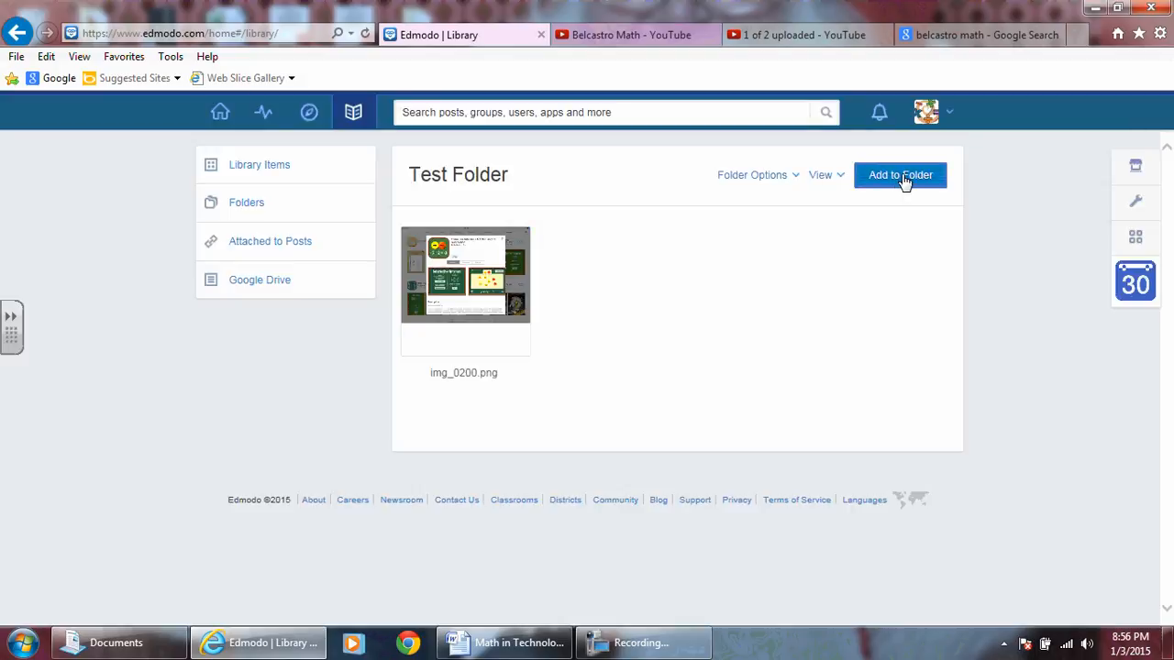
Start adding a link to Test Folder and copy the Belcastro Math YouTube channel's address from the Google search results.
left_click(903, 180)
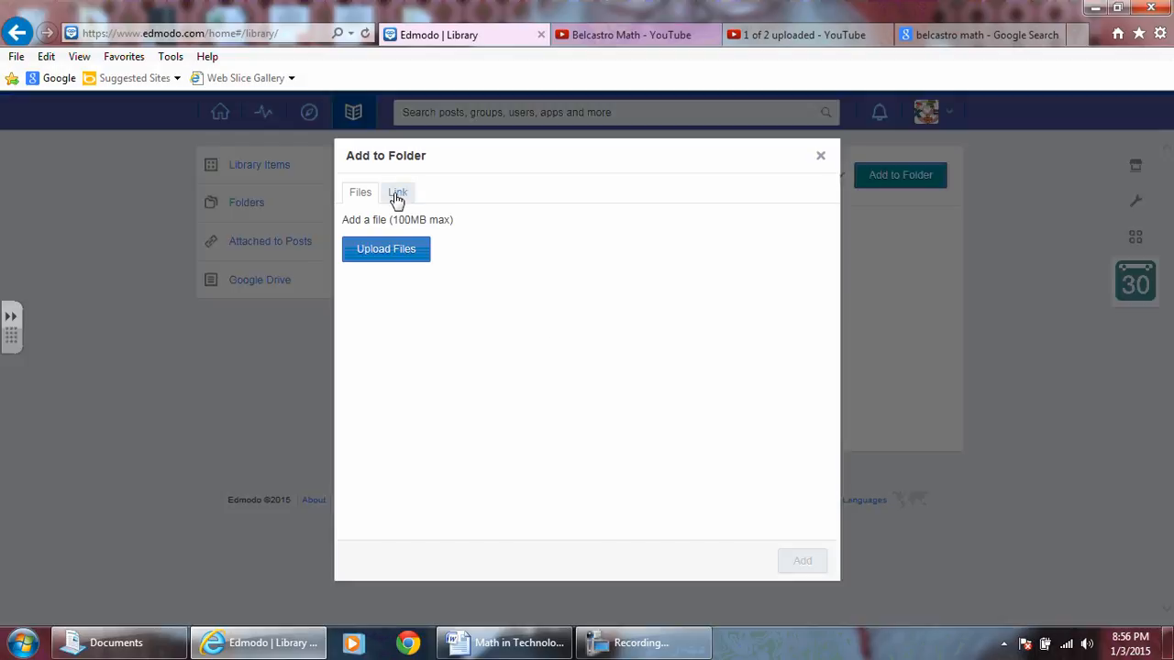
left_click(395, 196)
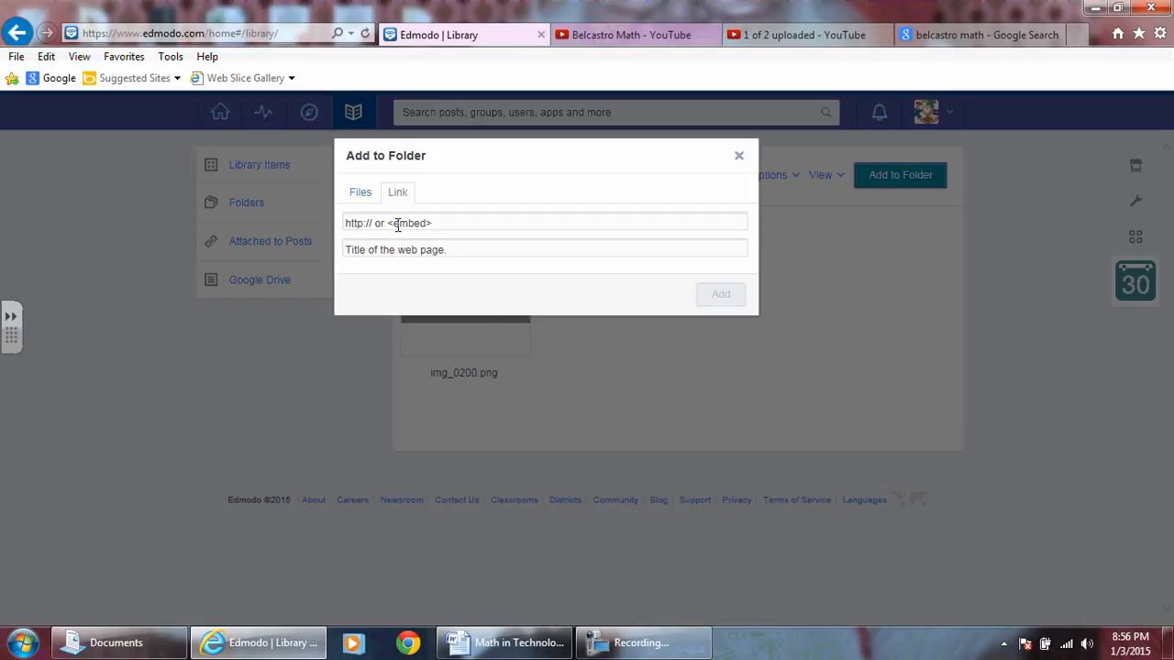
left_click(950, 37)
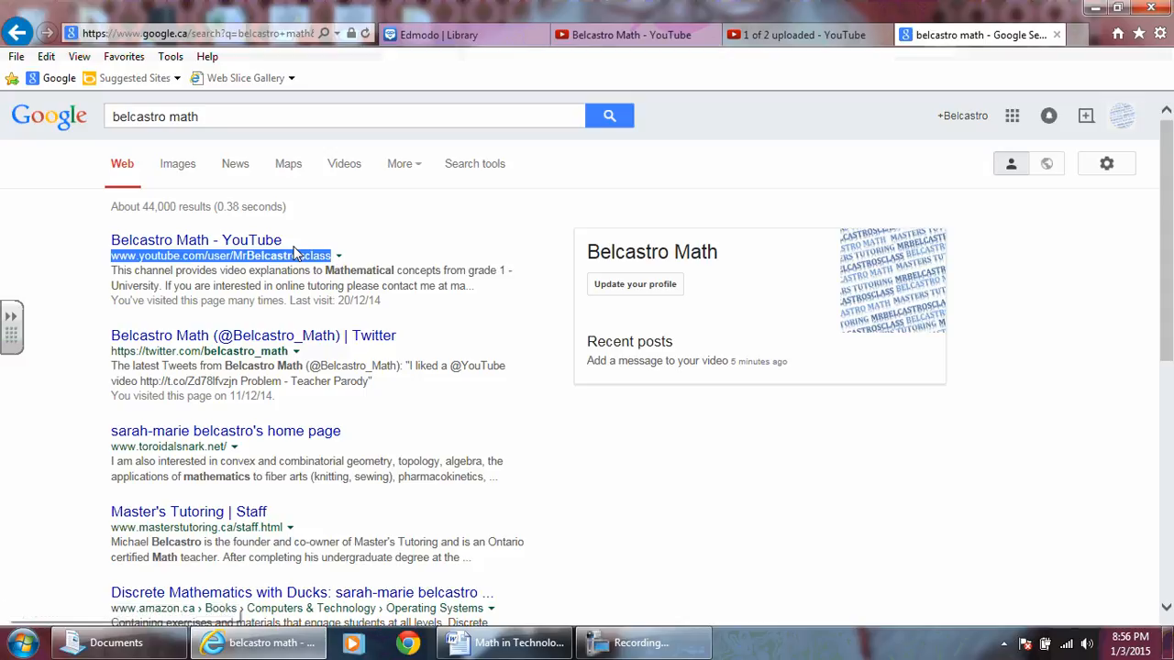
right_click(295, 264)
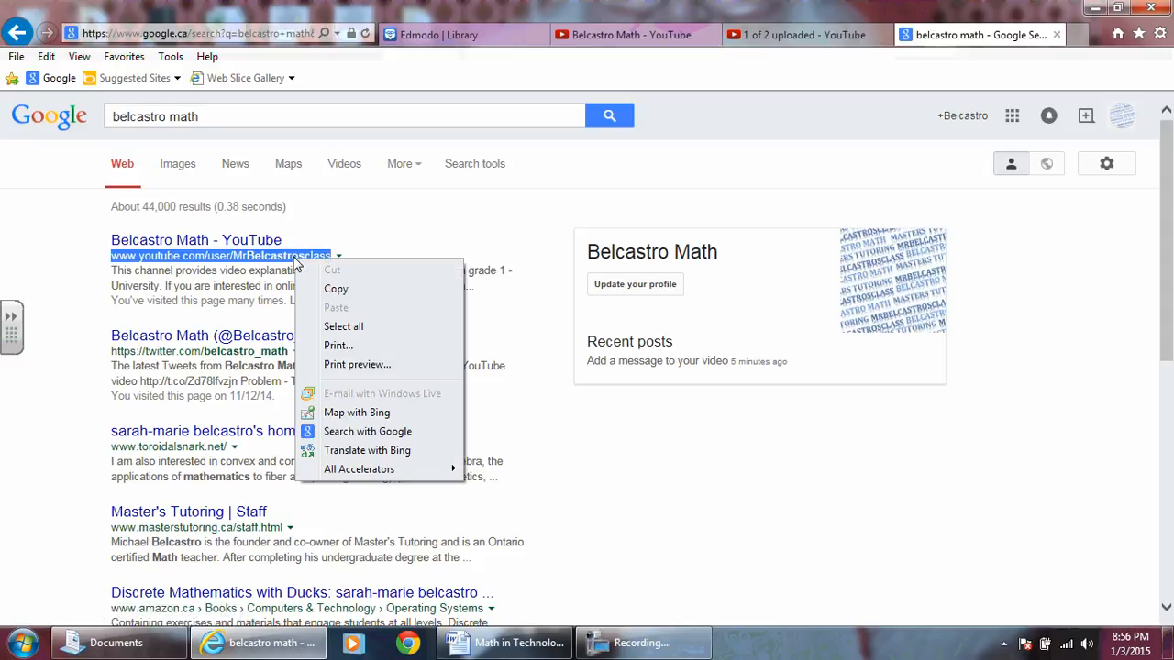
left_click(336, 289)
left_click(531, 34)
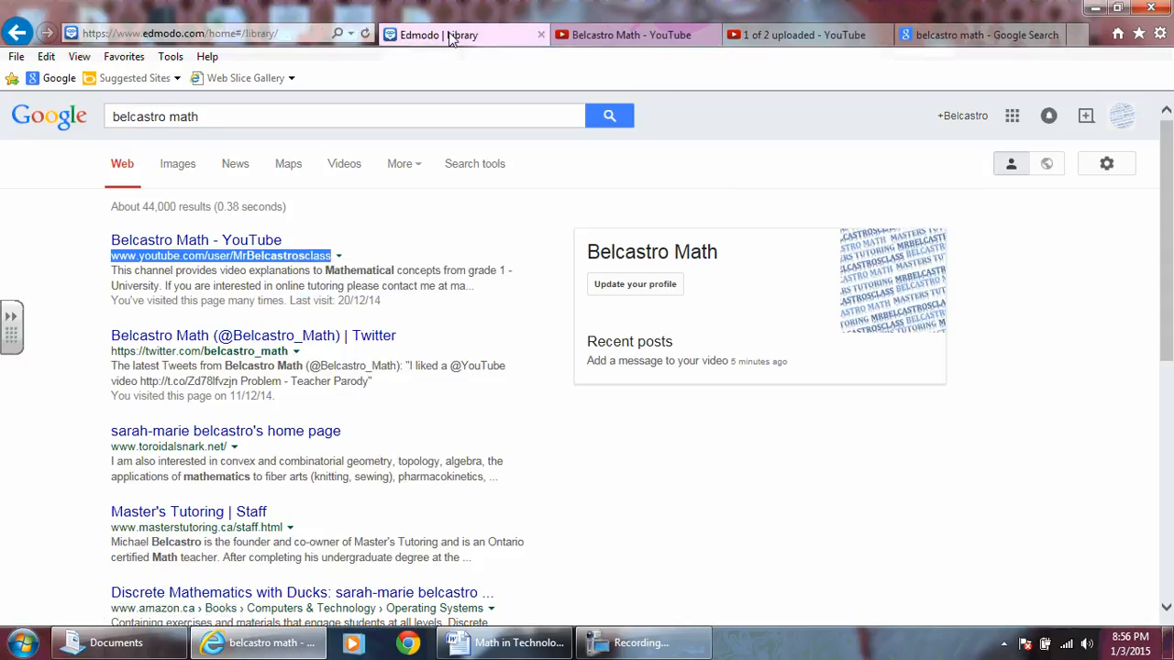
left_click(412, 222)
right_click(409, 223)
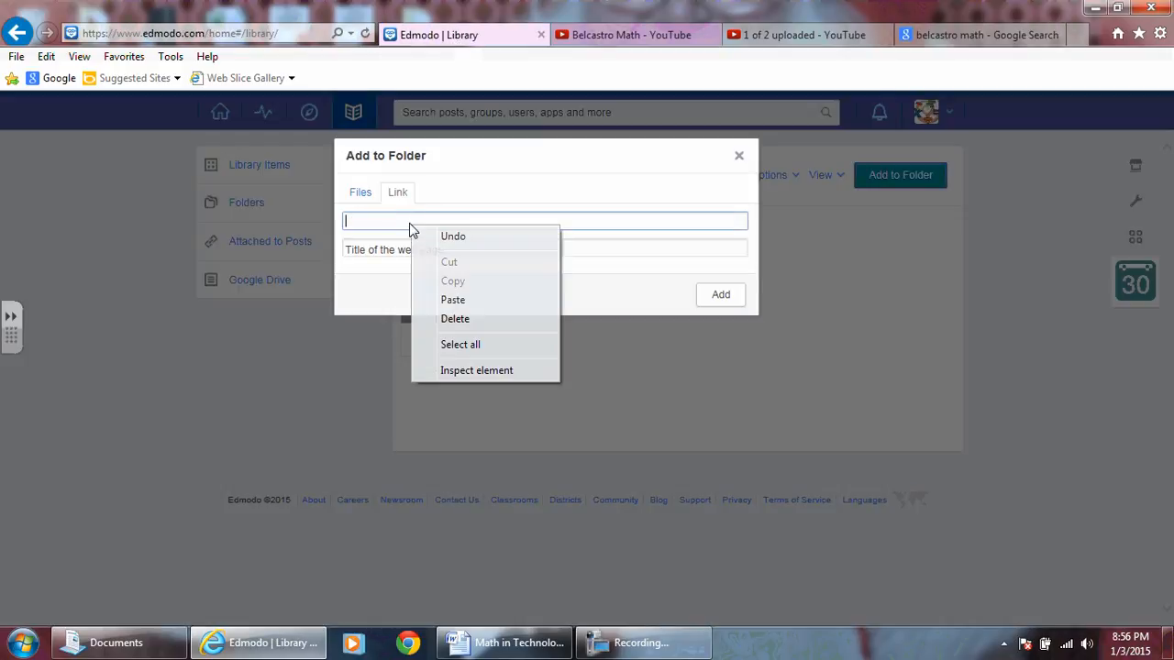
left_click(455, 301)
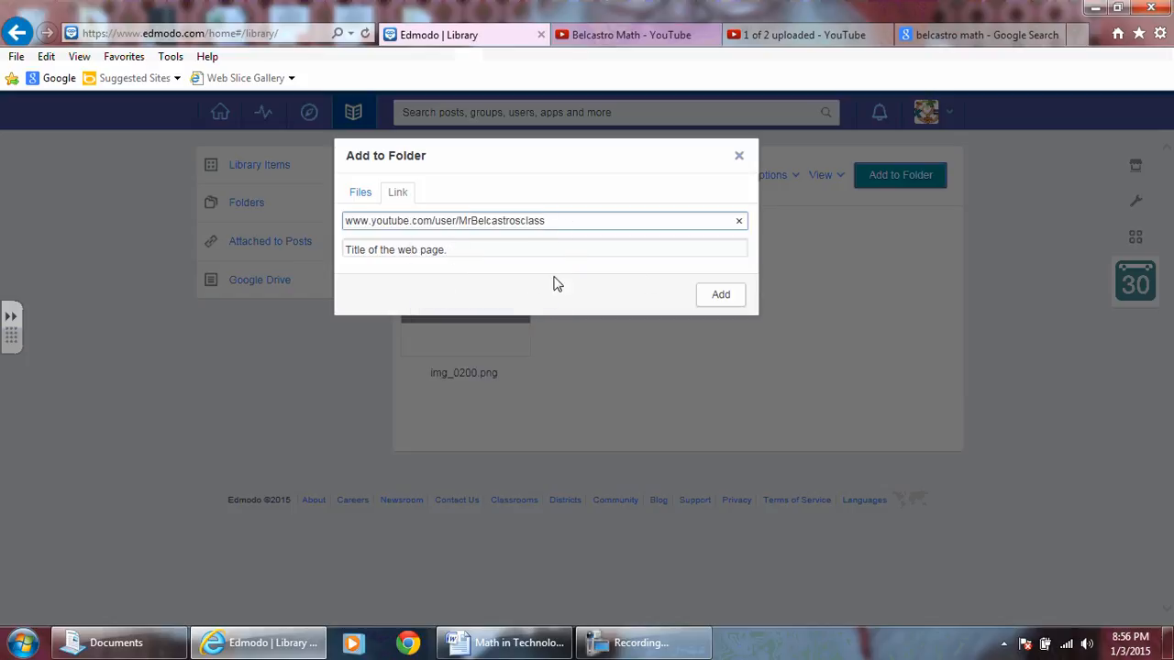
left_click(476, 250)
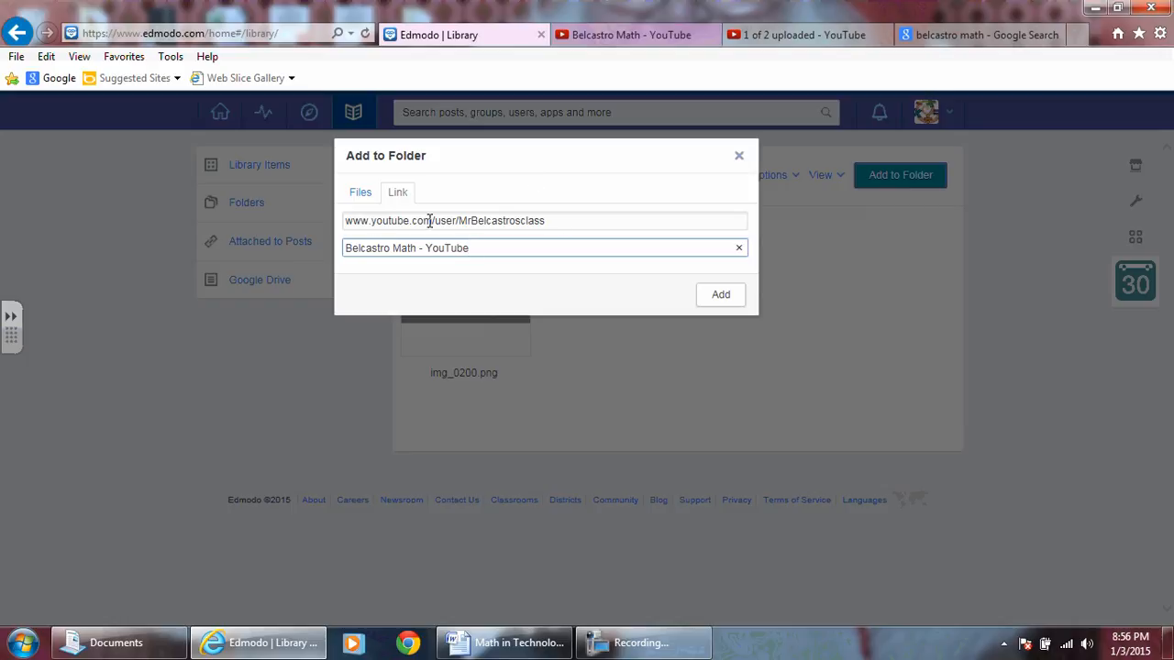
left_click(720, 295)
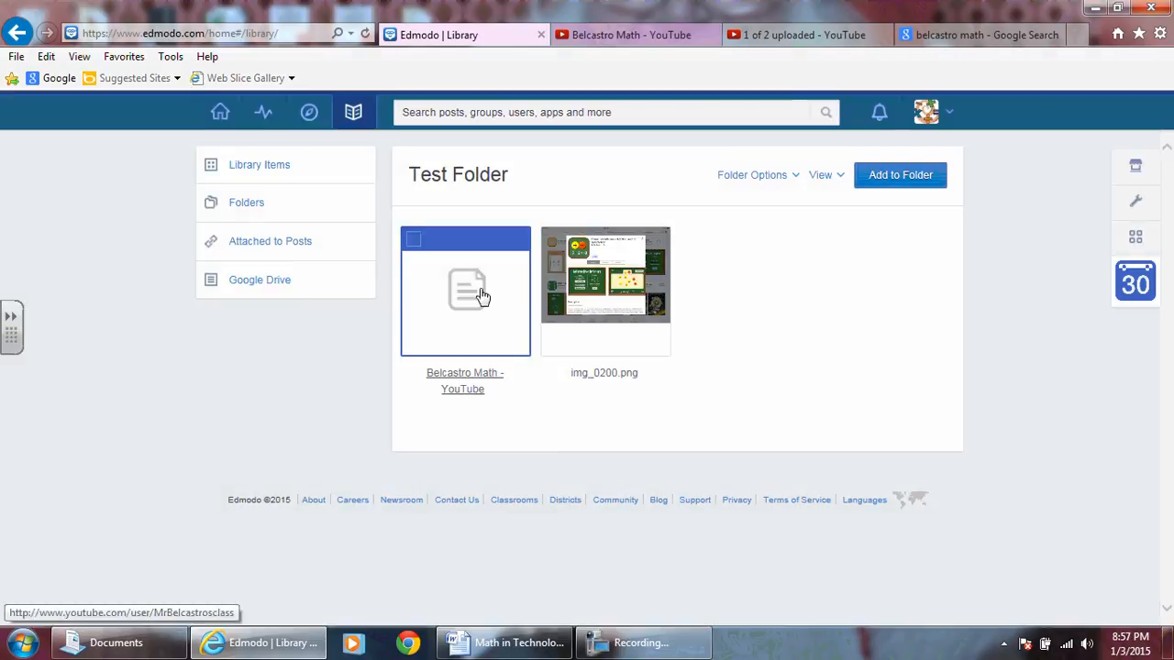
Upload the Math Apps for the iPad document from the Documents library and add it to Test Folder.
left_click(924, 181)
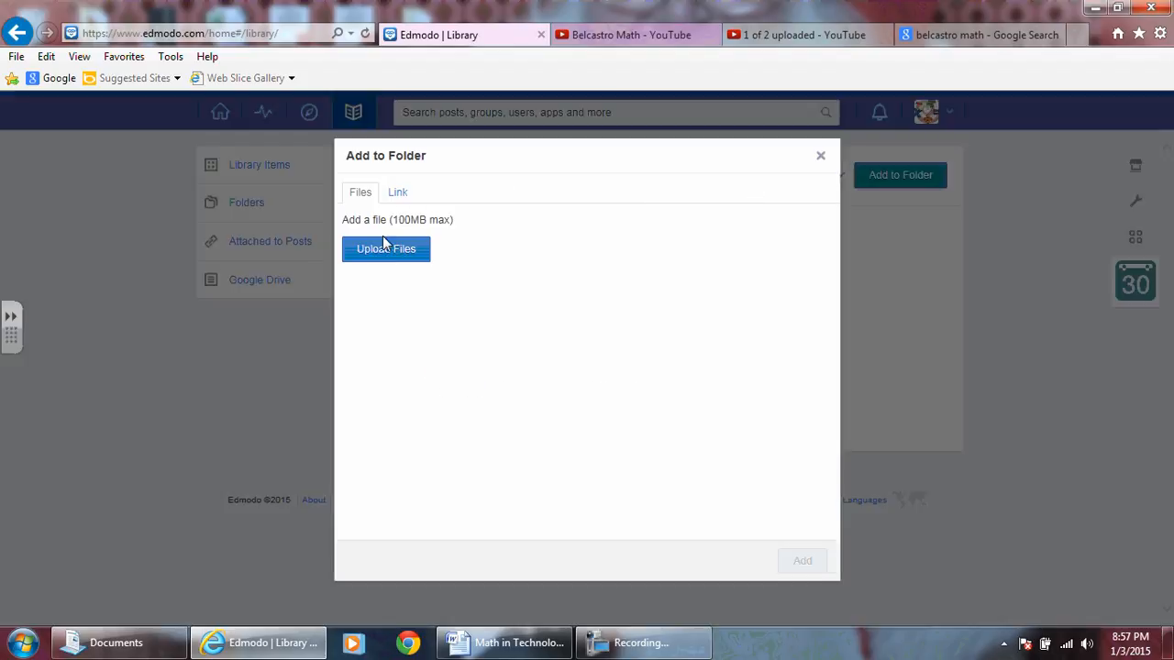
left_click(403, 250)
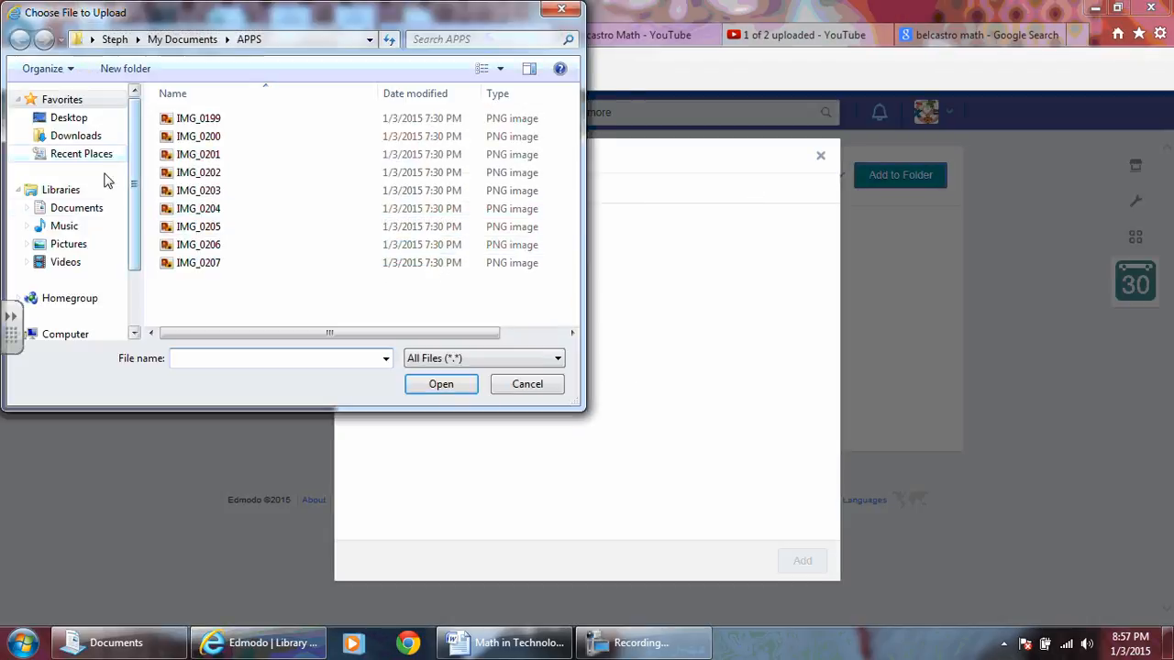
left_click(77, 209)
scroll(282, 220, "down", 5)
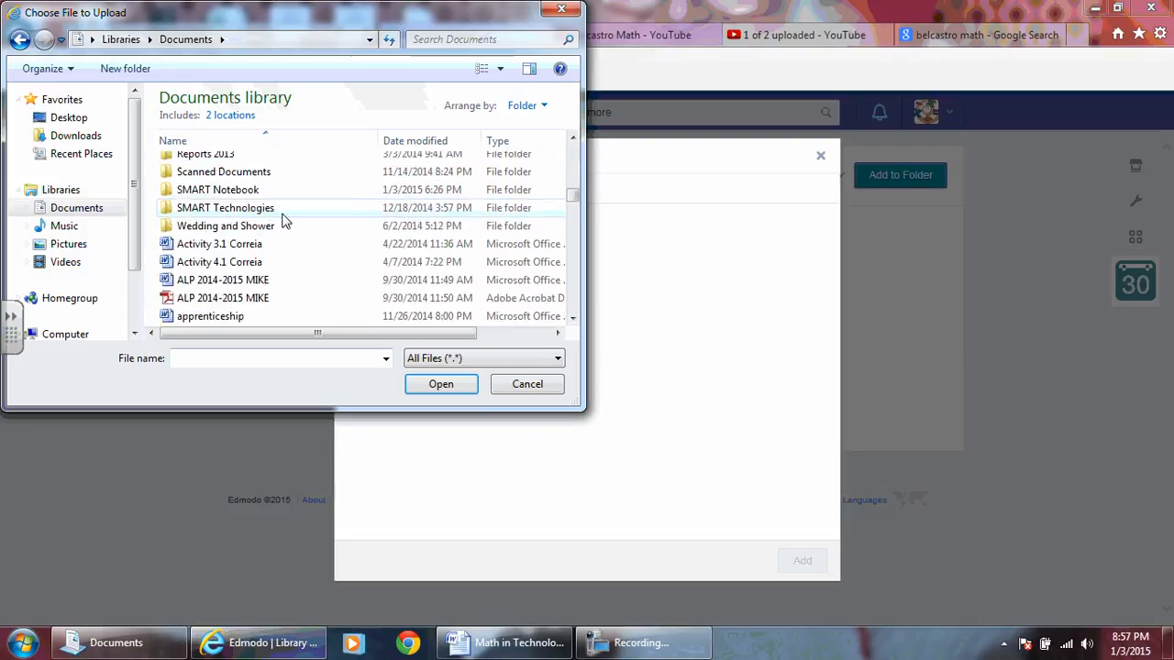
scroll(284, 221, "down", 1)
key("m")
key("m")
key("m")
key("m")
key("m")
key("m")
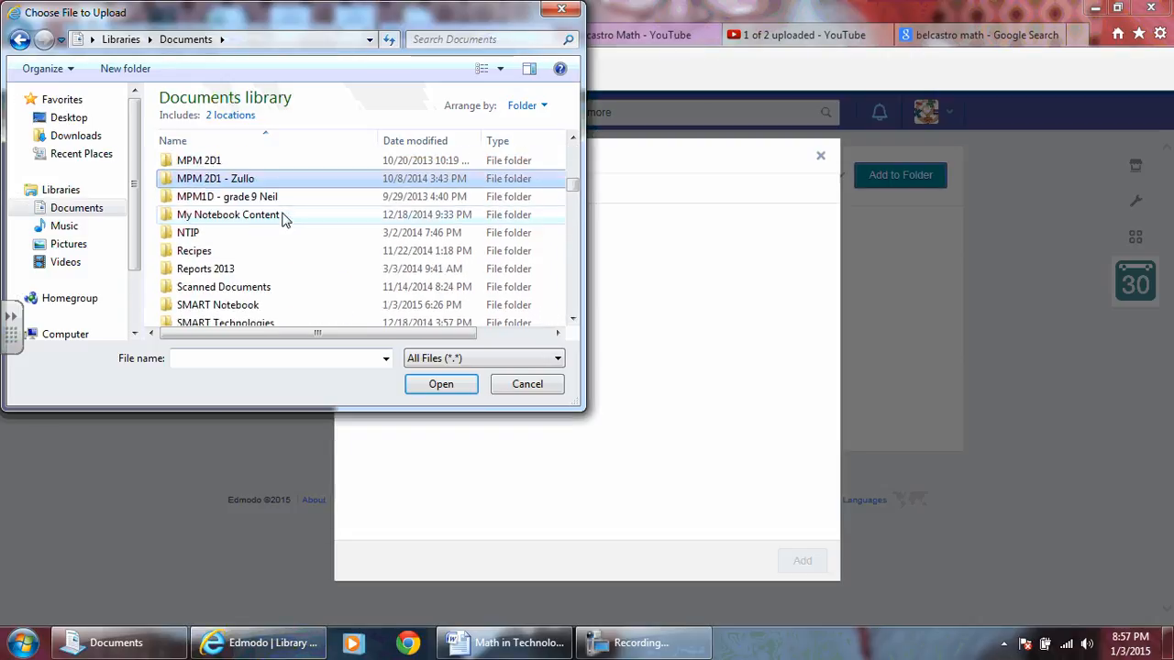
key("m")
key("m")
key("m")
key("m")
left_click(241, 163)
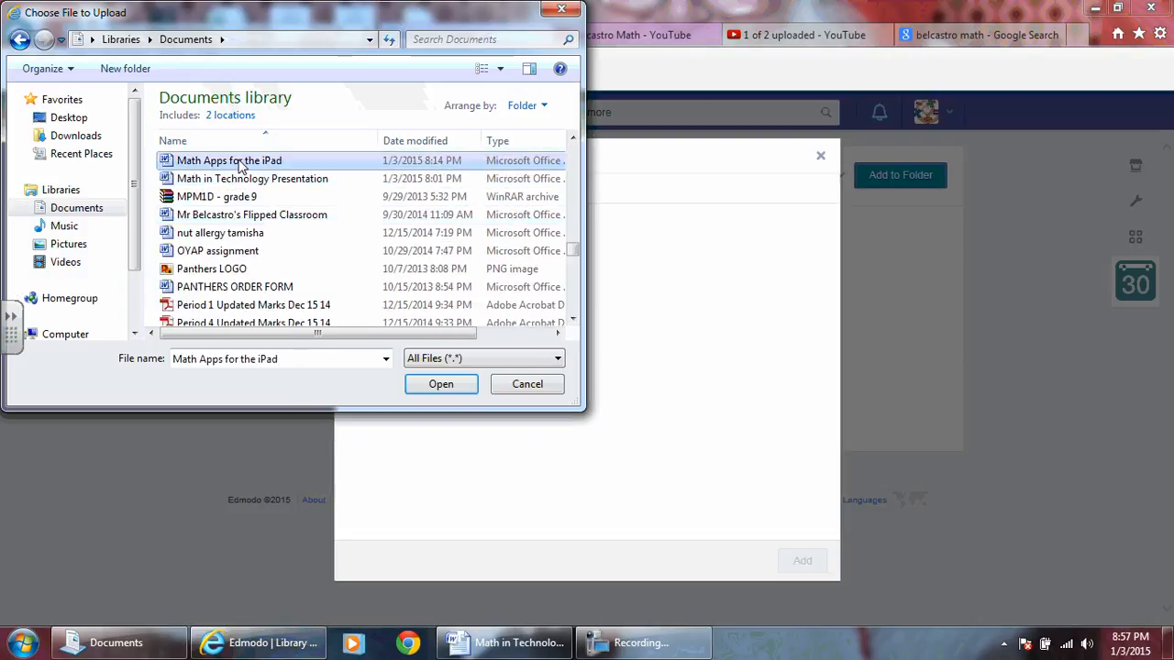
left_click(435, 380)
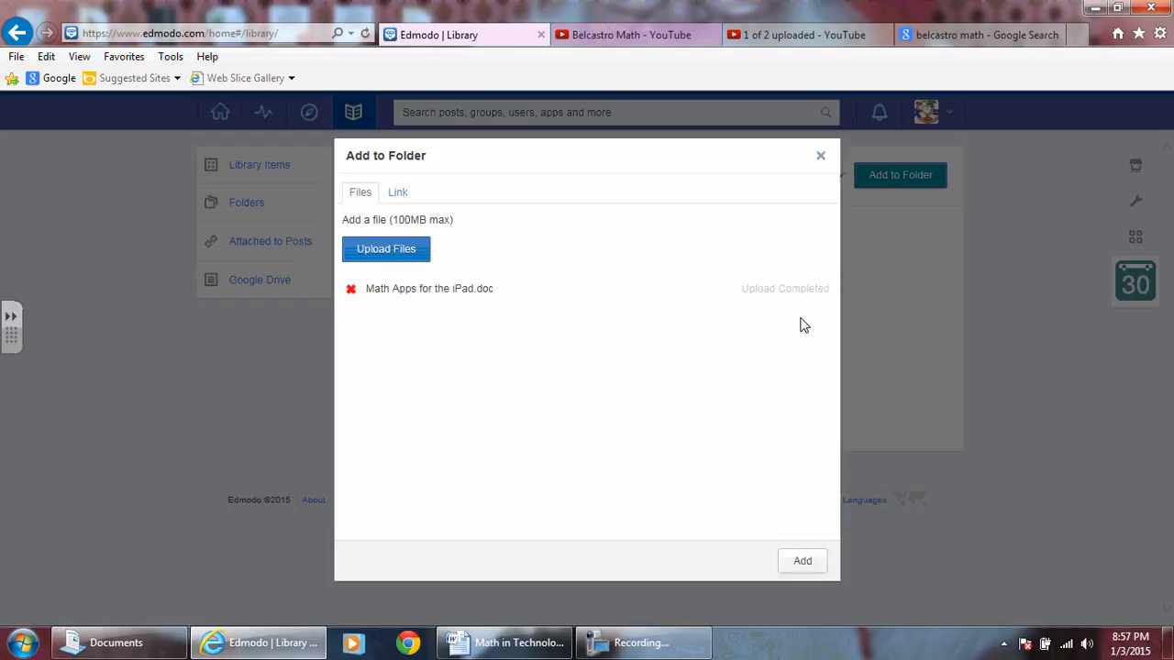
left_click(802, 562)
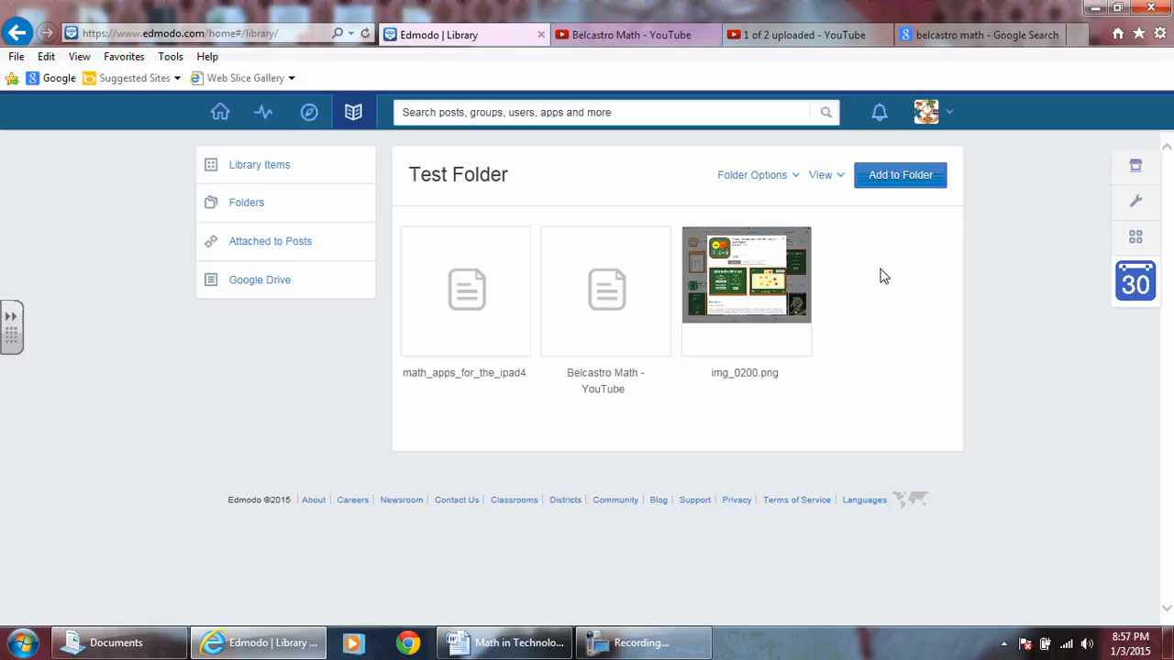
View the Test Folder contents as a list and return to the thumbnail view.
left_click(840, 177)
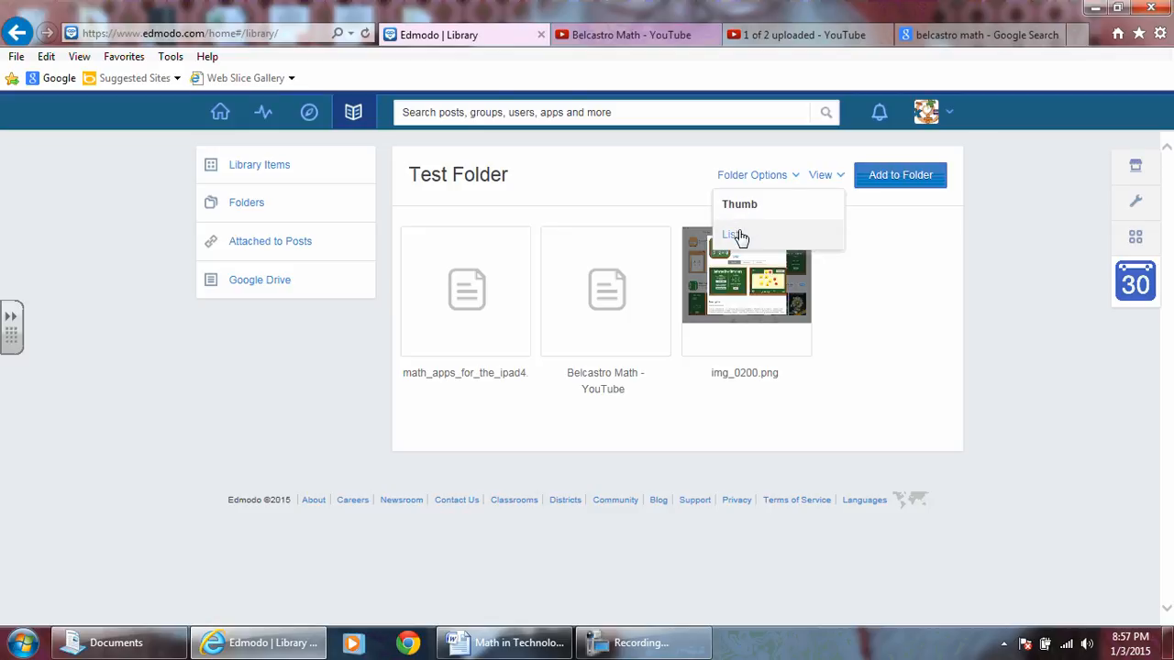
left_click(737, 235)
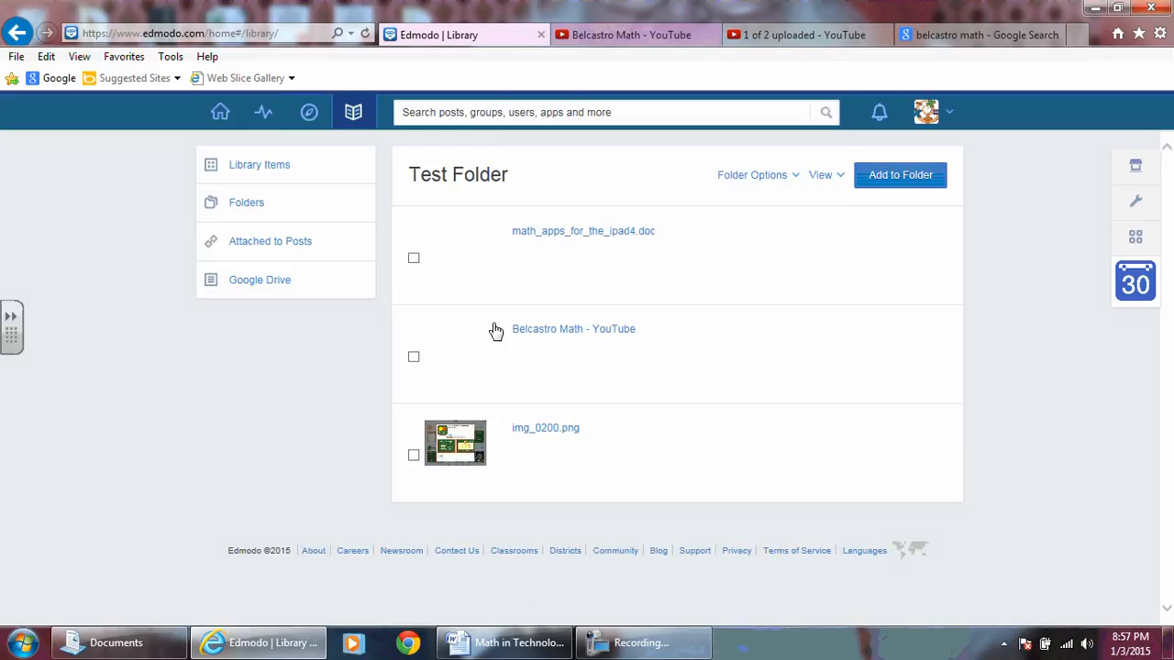
left_click(834, 180)
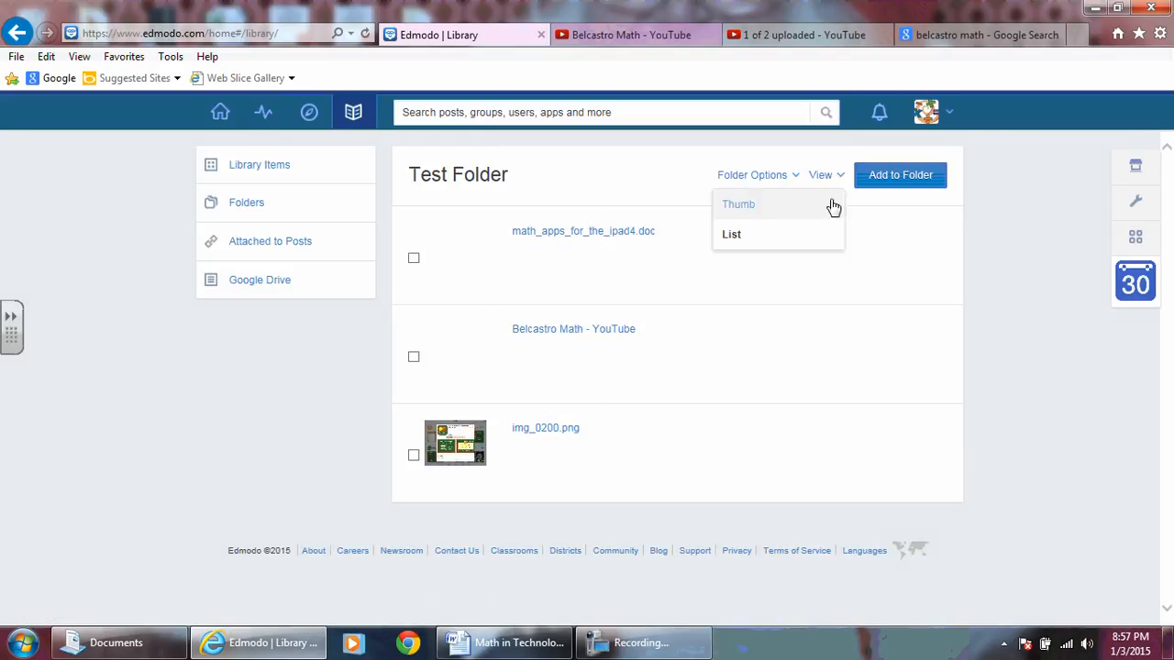
left_click(727, 205)
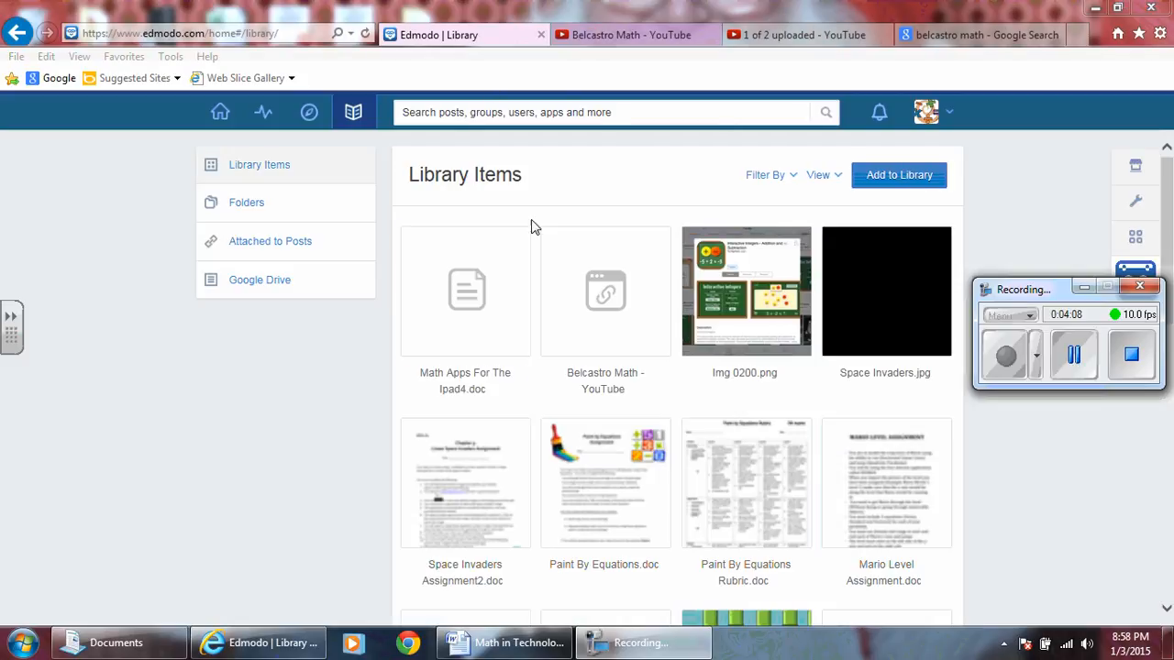
Review the newly added files among all library items and open Test Folder to check its contents.
left_click(272, 169)
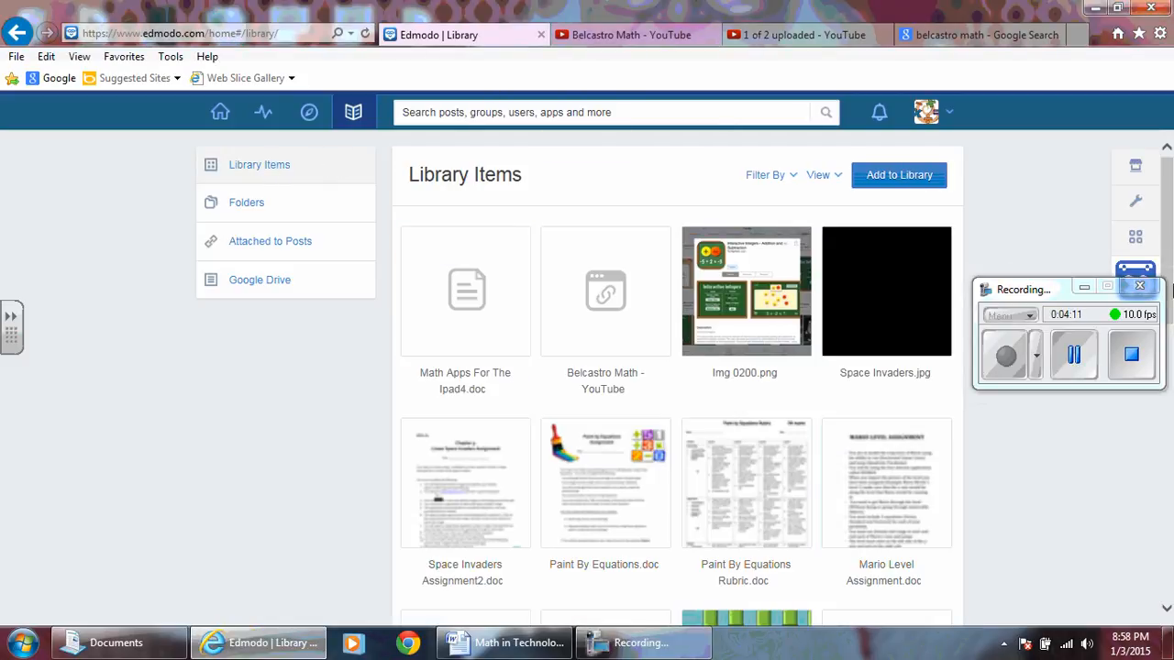
left_click(1087, 288)
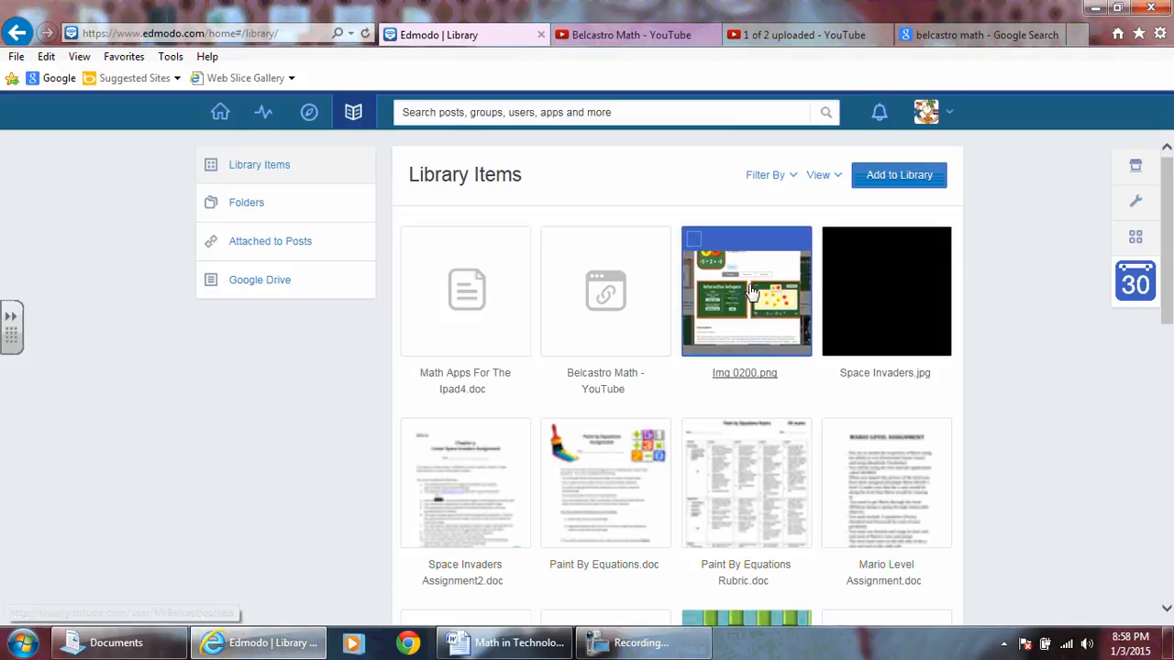
left_click(253, 203)
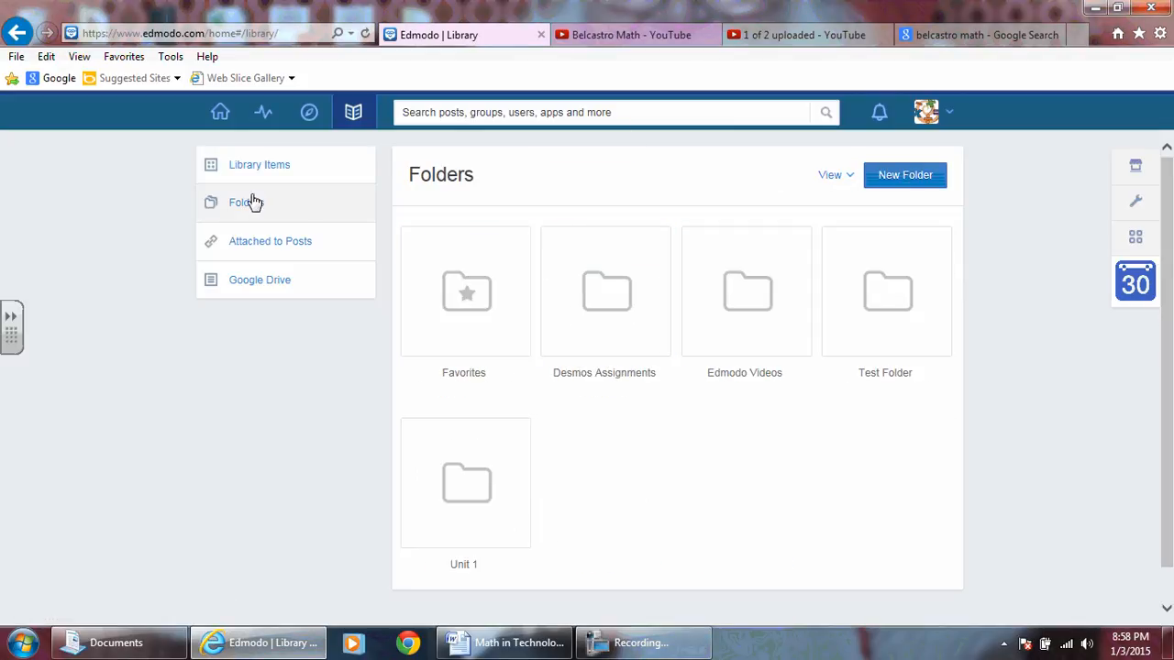
left_click(869, 316)
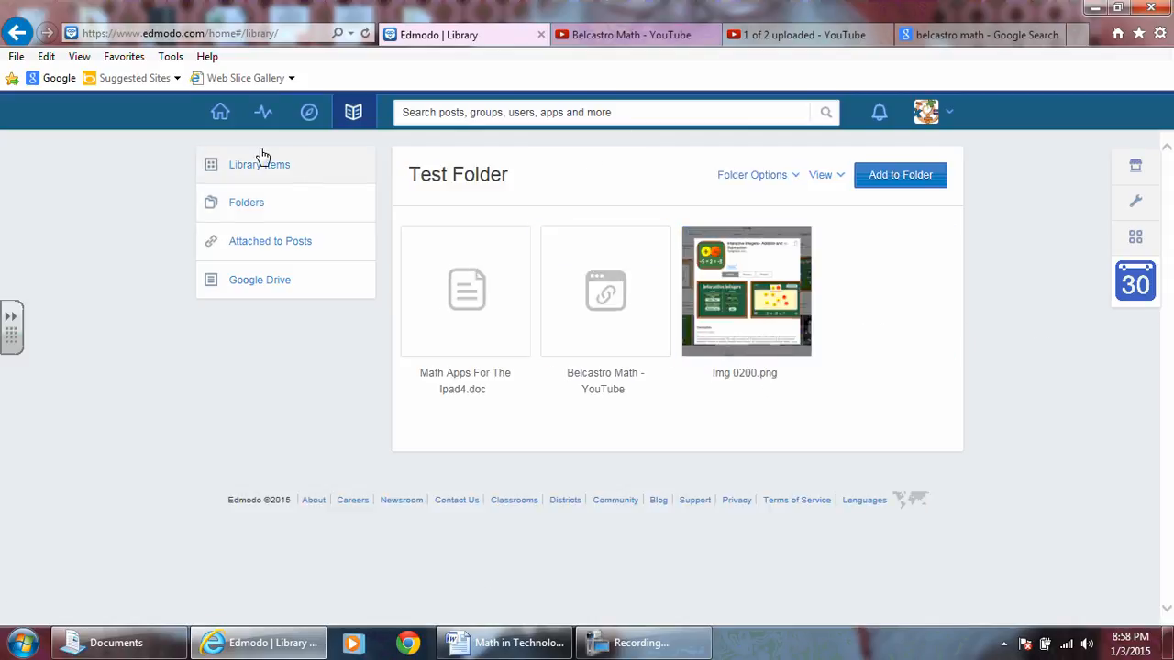
Start a new note on the home page with the text "This is a test.".
left_click(219, 114)
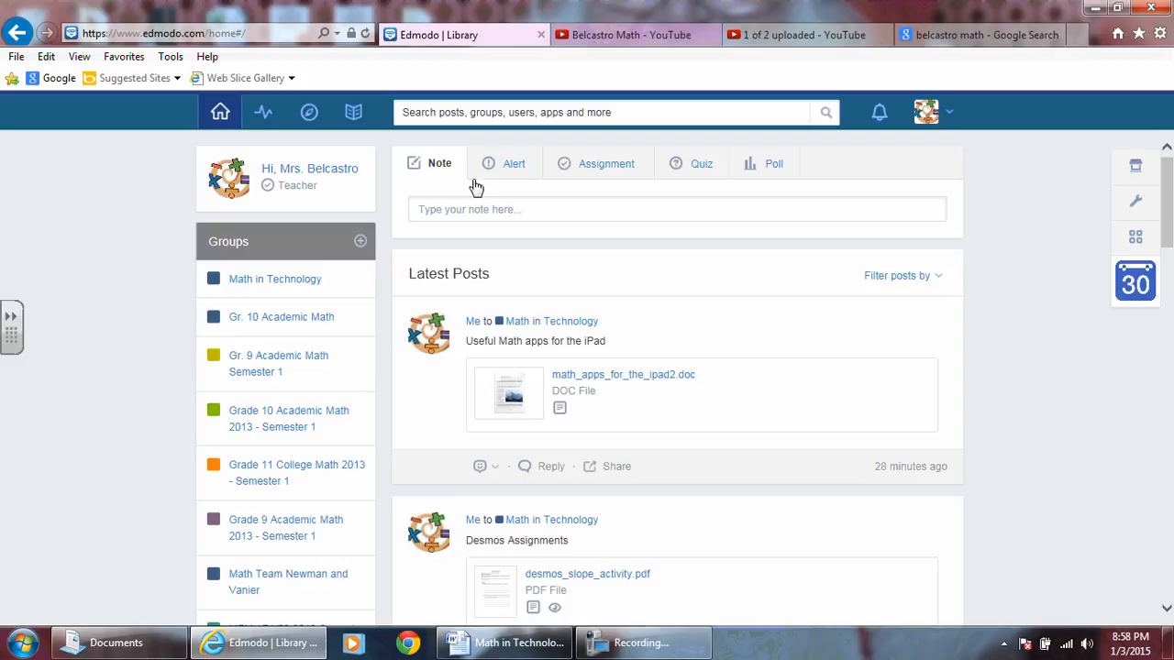
left_click(516, 210)
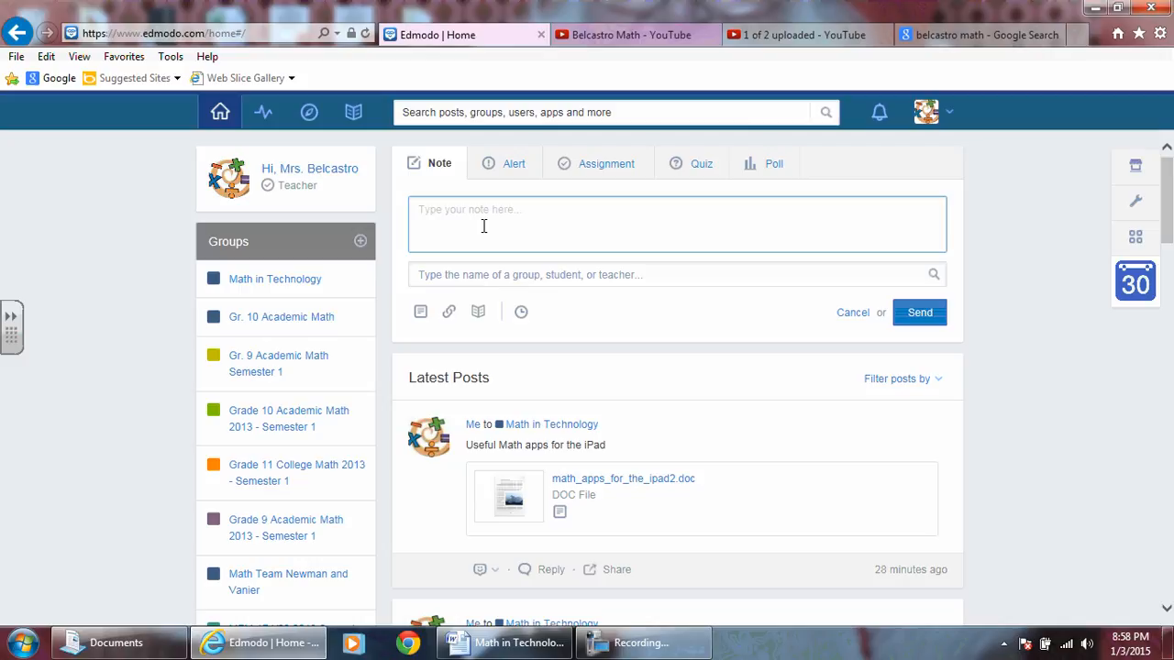
type("This is a test.")
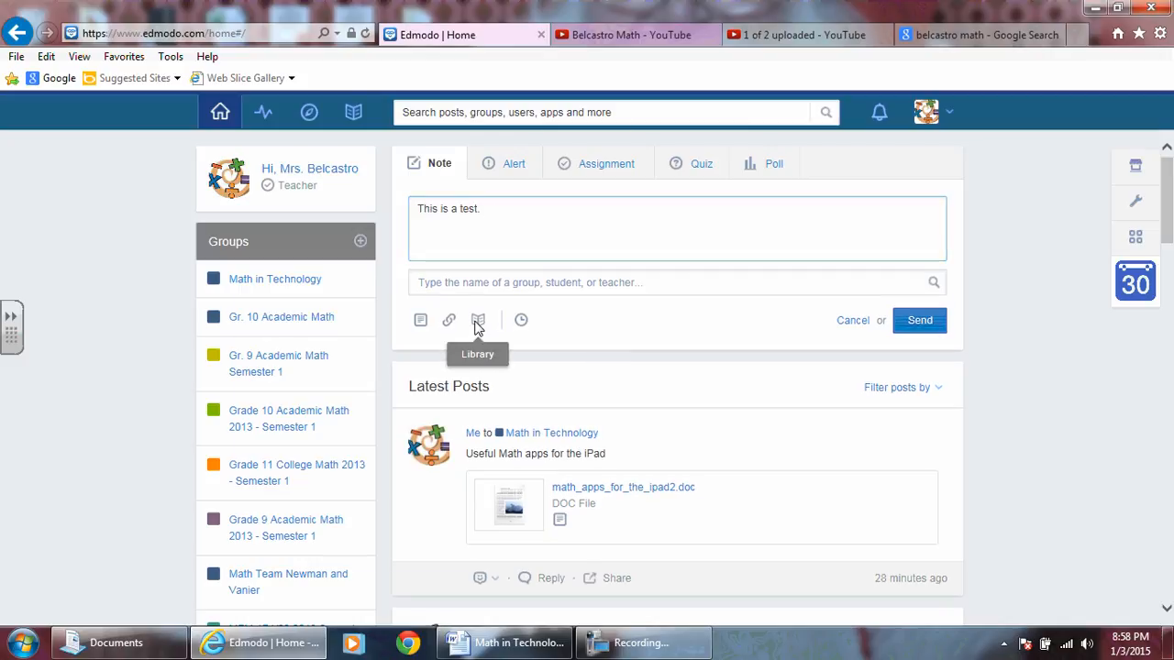
Attach Math Apps For The Ipad4.doc from the library's Test Folder to the note.
left_click(477, 322)
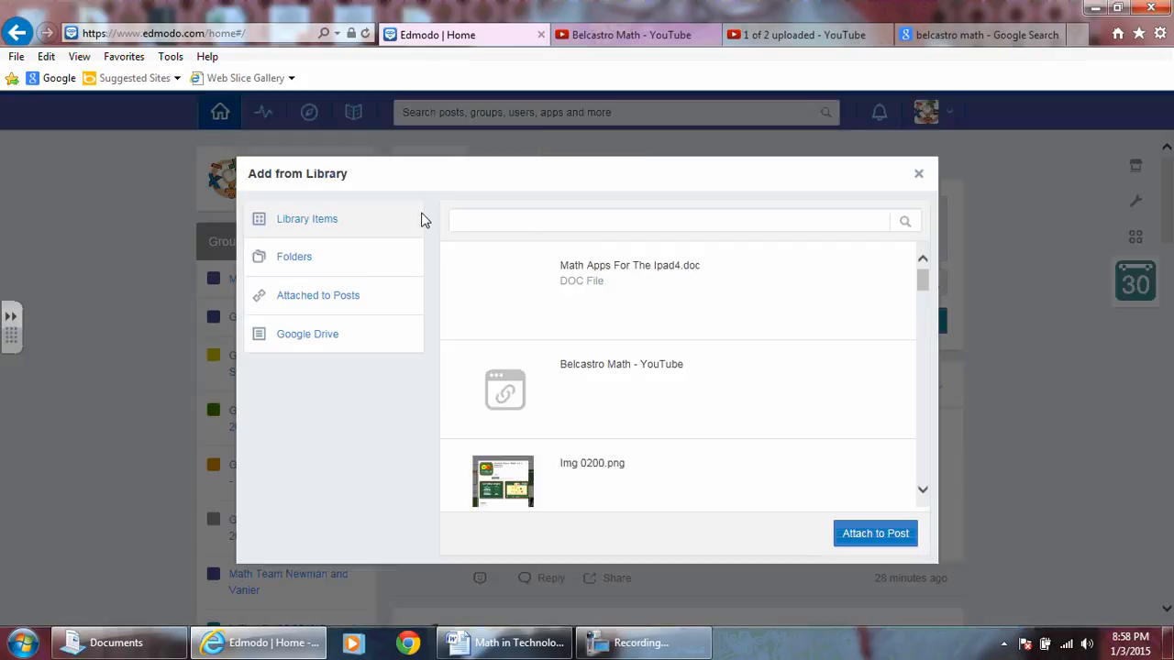
left_click(283, 262)
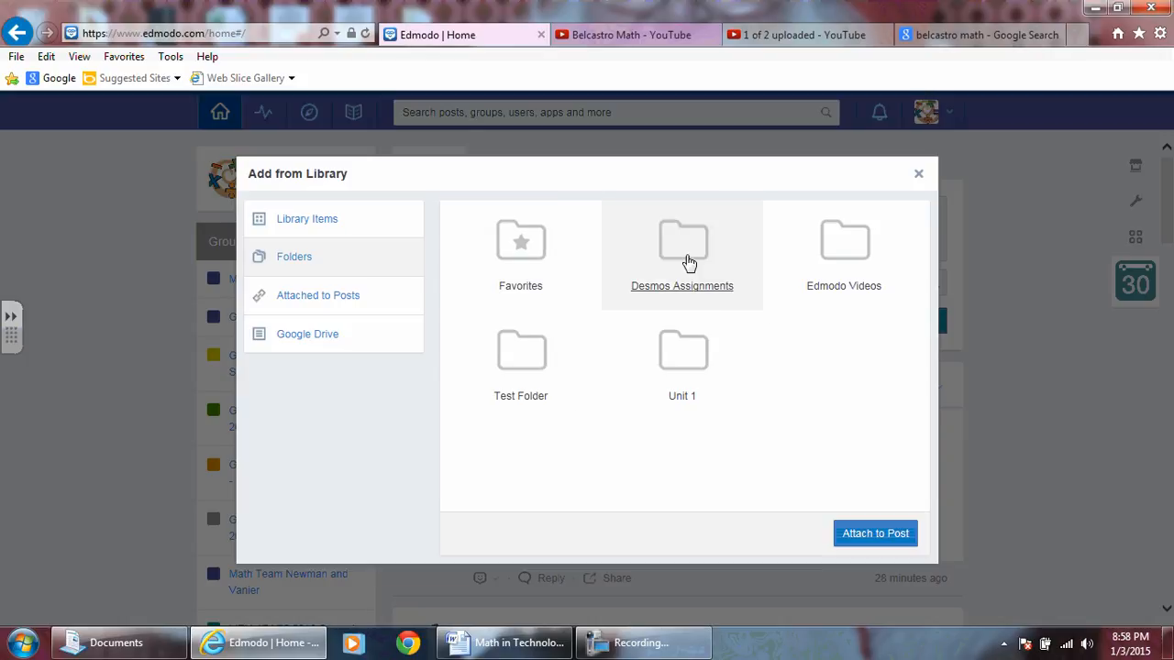
left_click(510, 362)
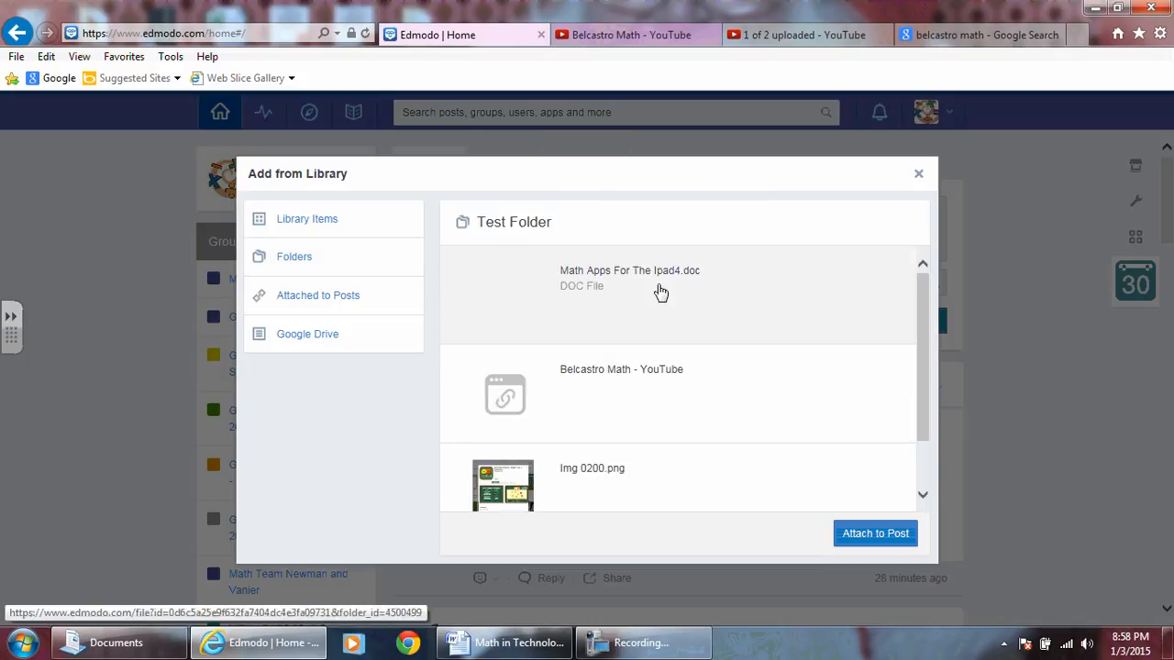
left_click(597, 279)
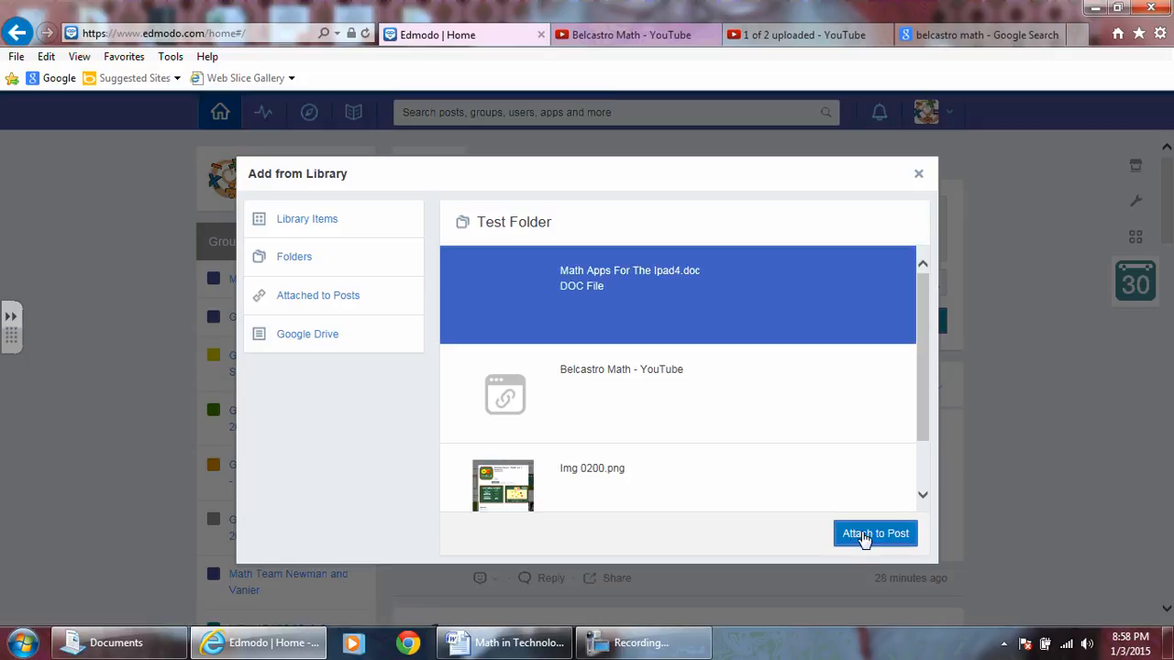
left_click(863, 536)
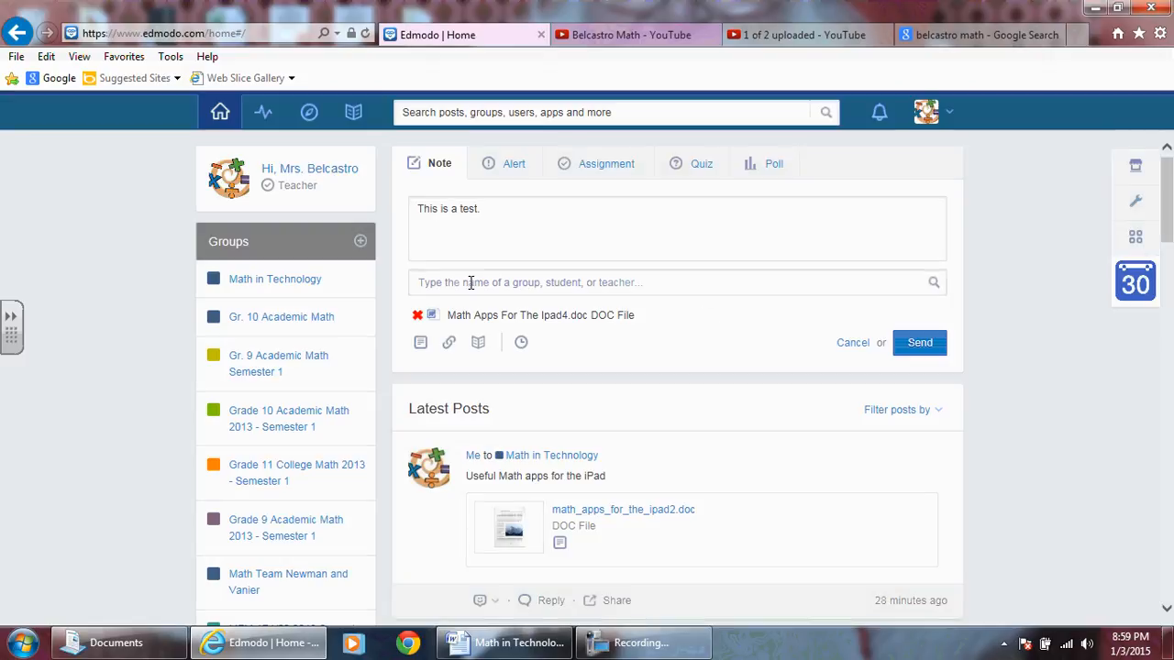
Address the note to the Math in Technology group and send it.
left_click(471, 283)
type("math in")
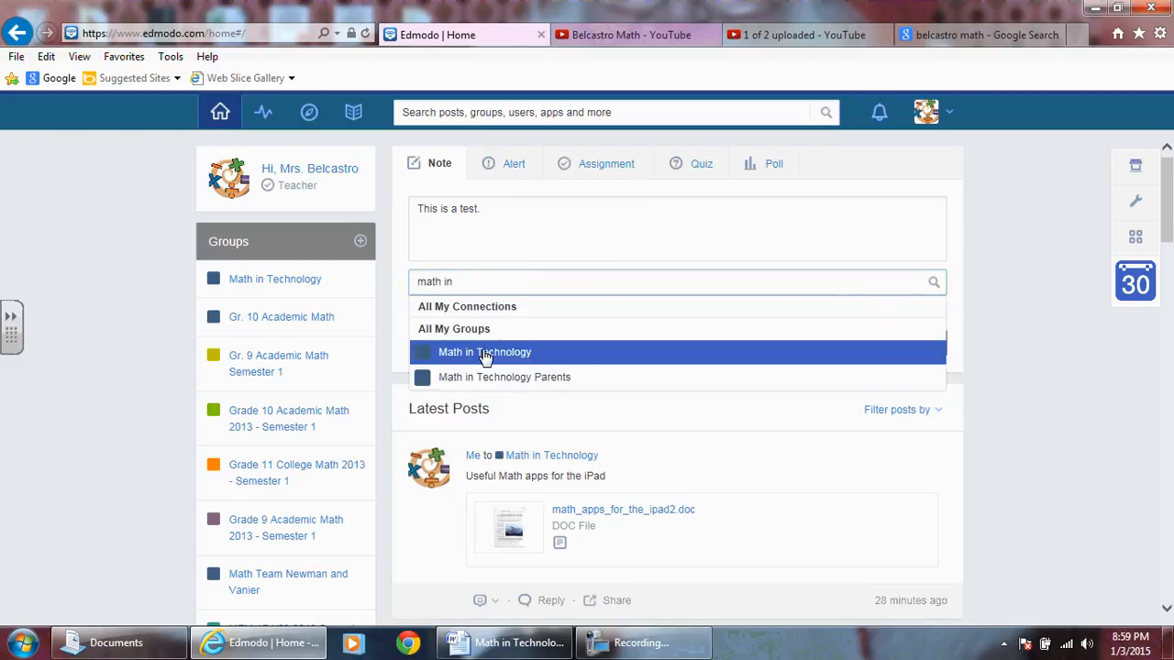
left_click(483, 352)
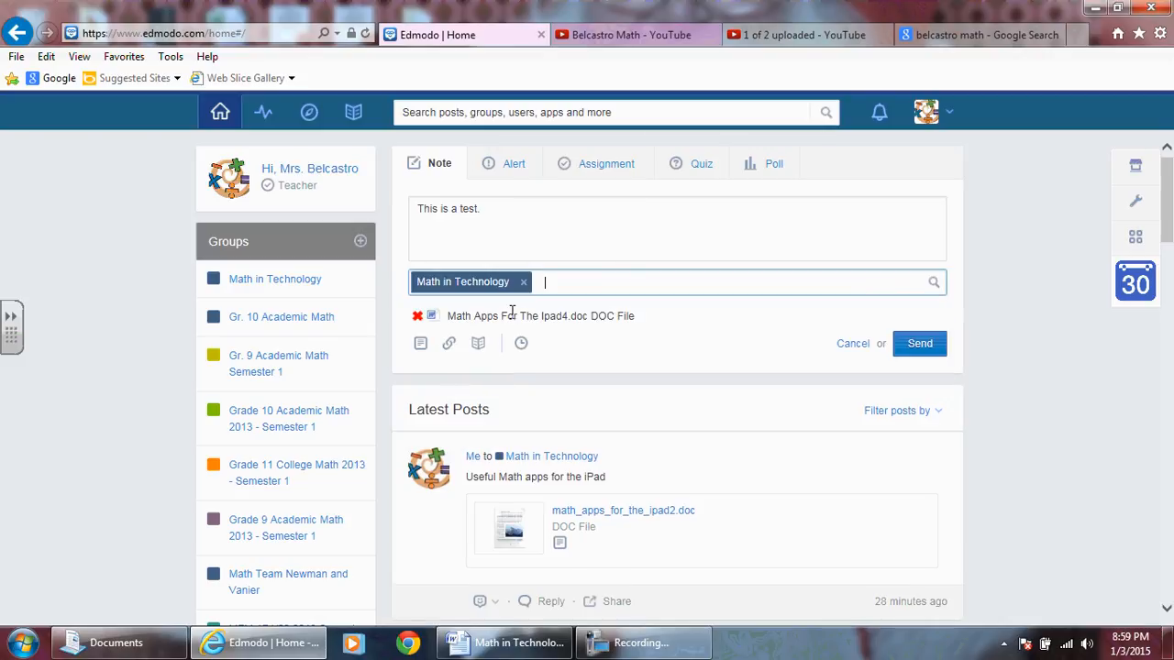
left_click(916, 344)
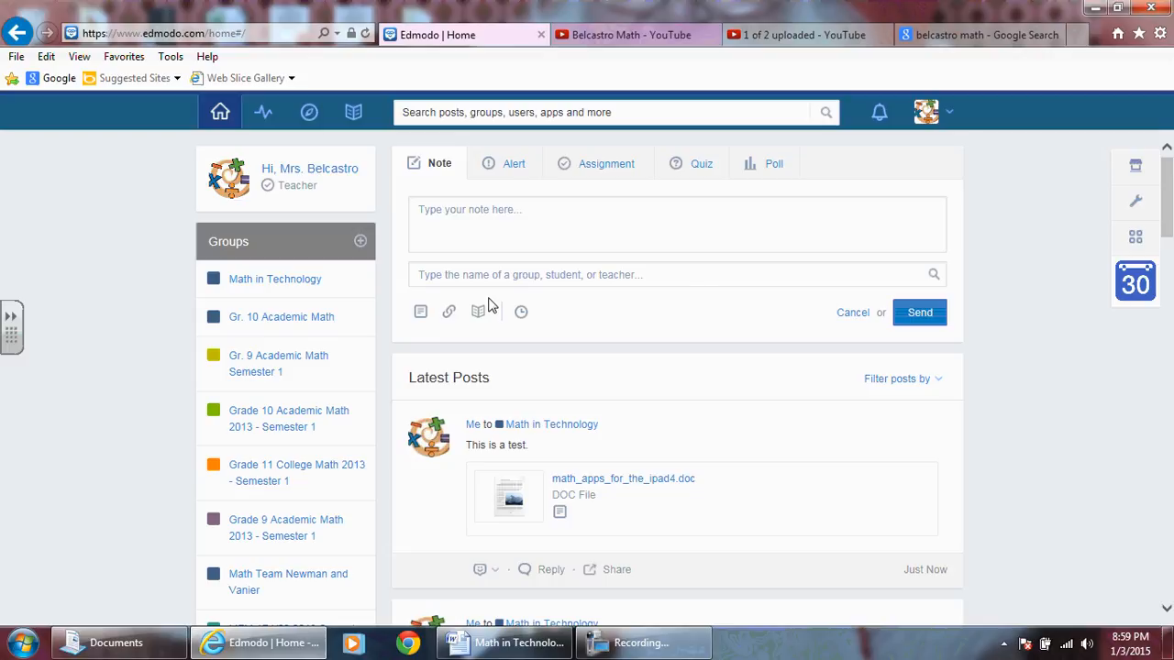
scroll(623, 432, "down", 1)
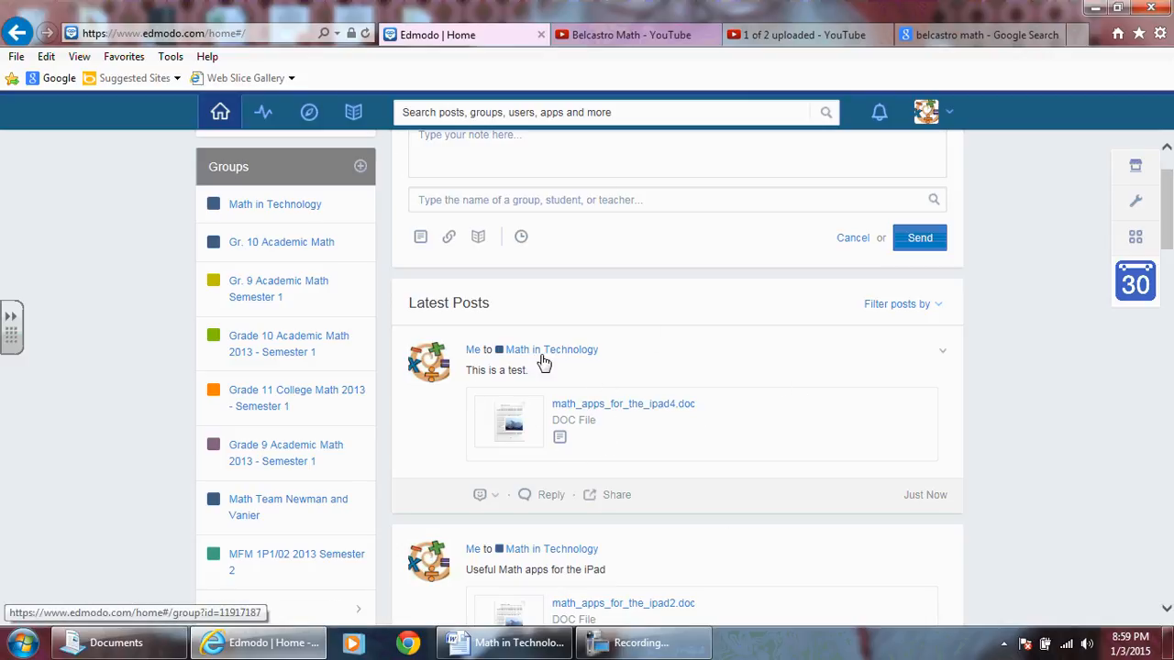
scroll(550, 385, "up", 2)
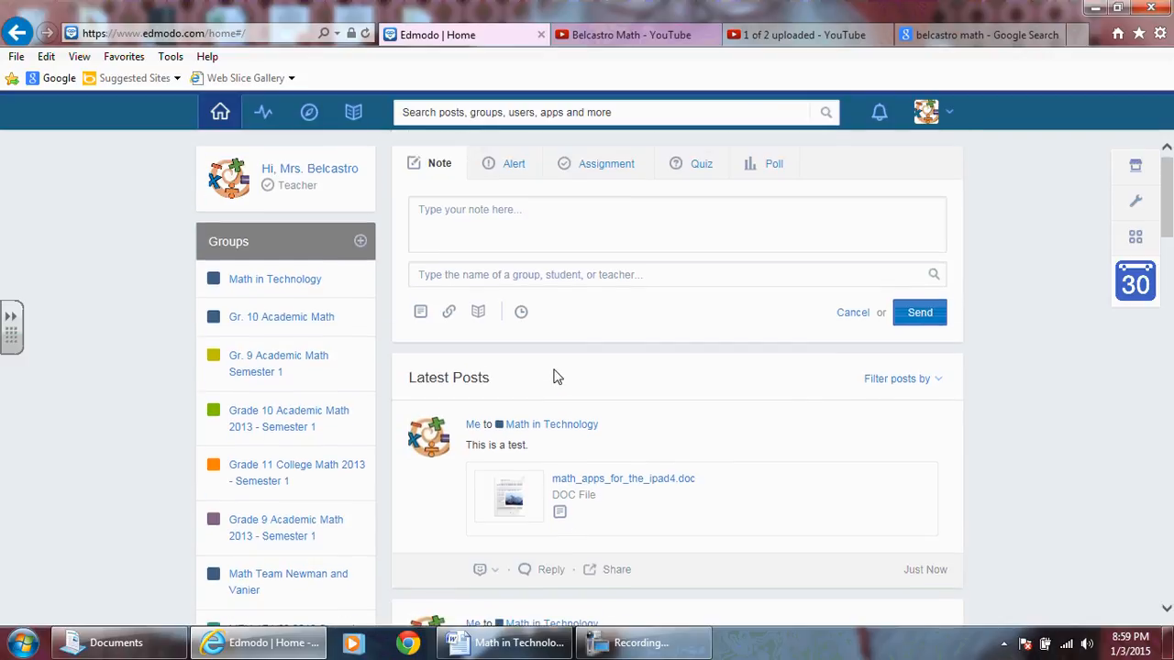
left_click(621, 643)
left_click(1074, 354)
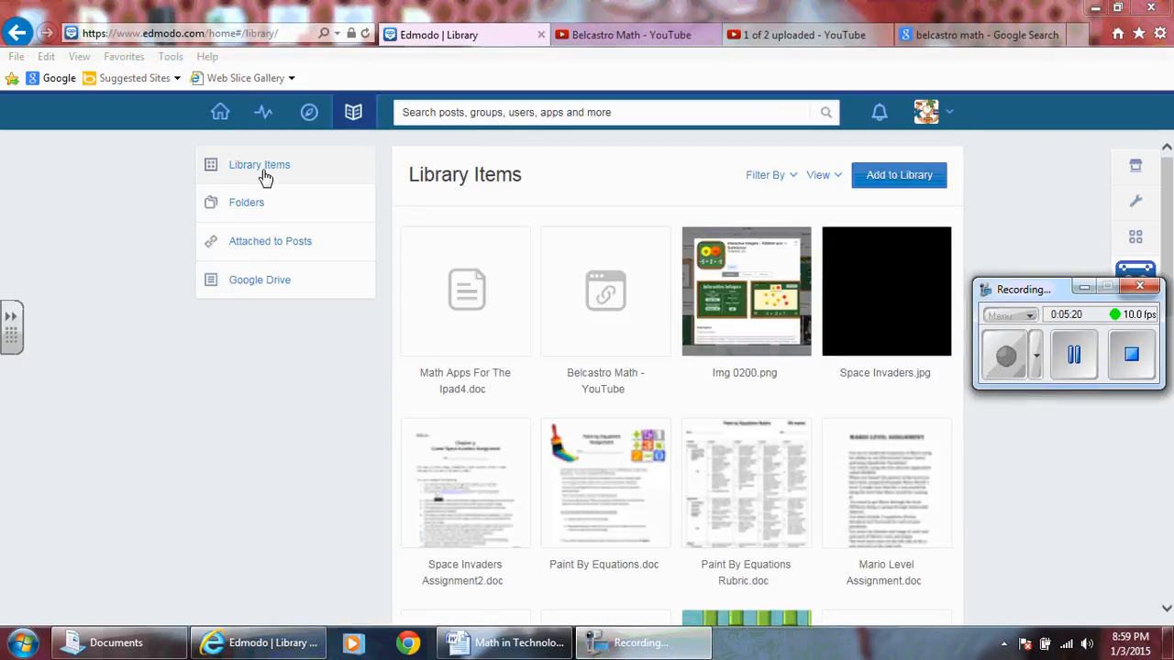
Upload Certificate of Participation.pdf from the After School Numeracy folder in Documents and add it to the library items.
left_click(353, 112)
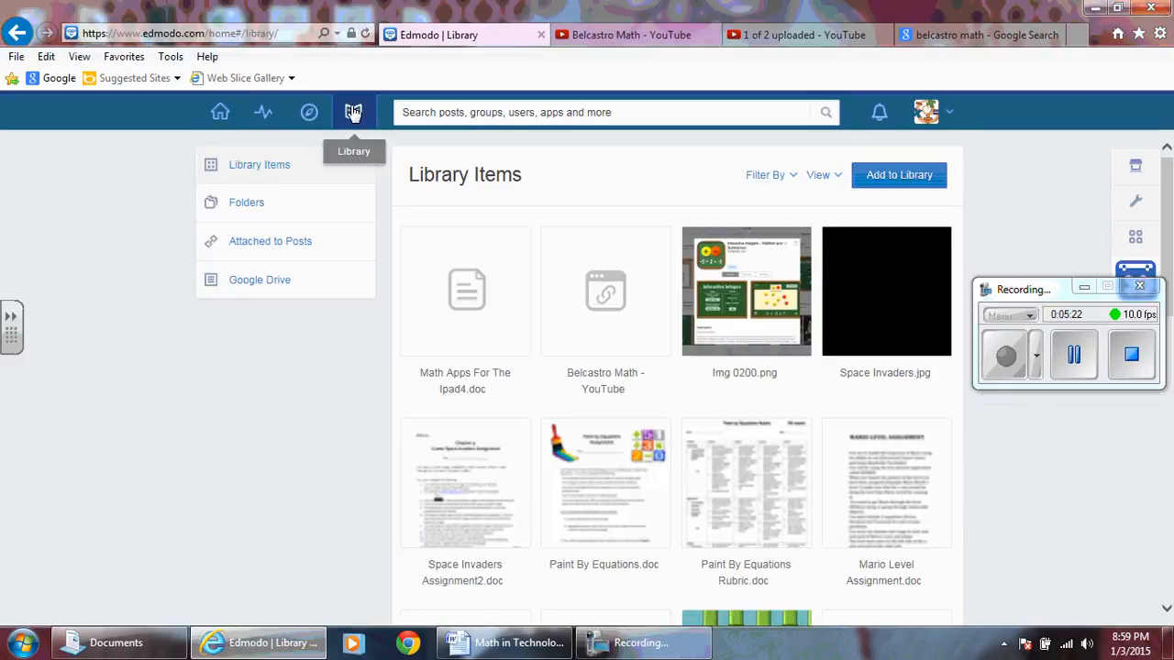
left_click(1084, 288)
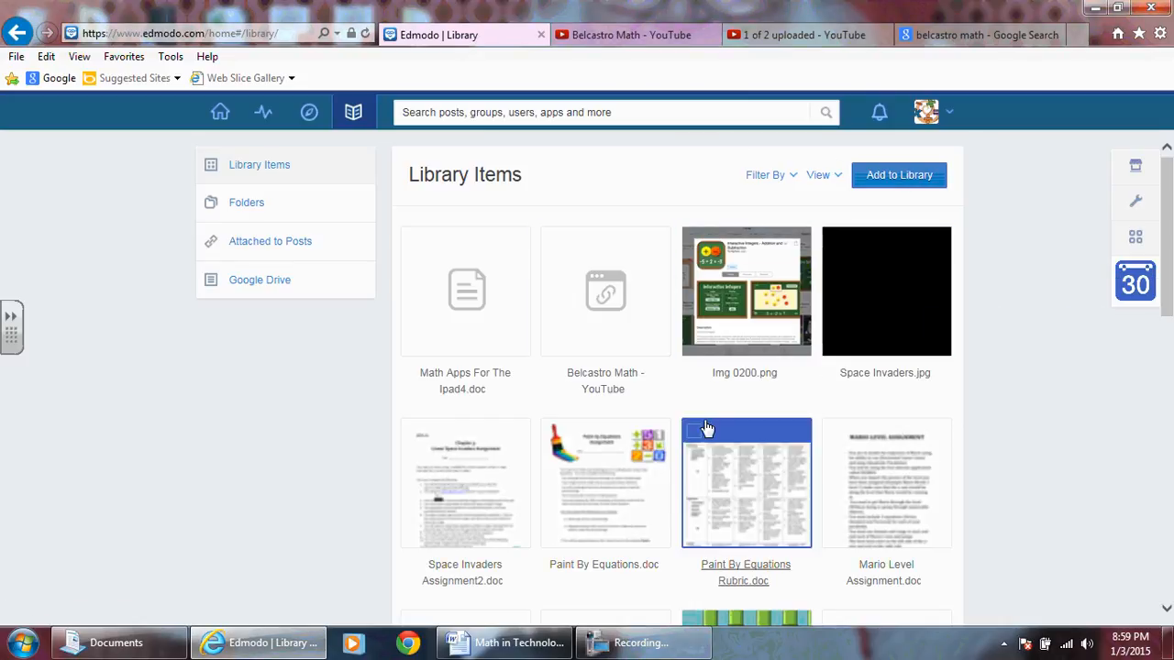
left_click(899, 176)
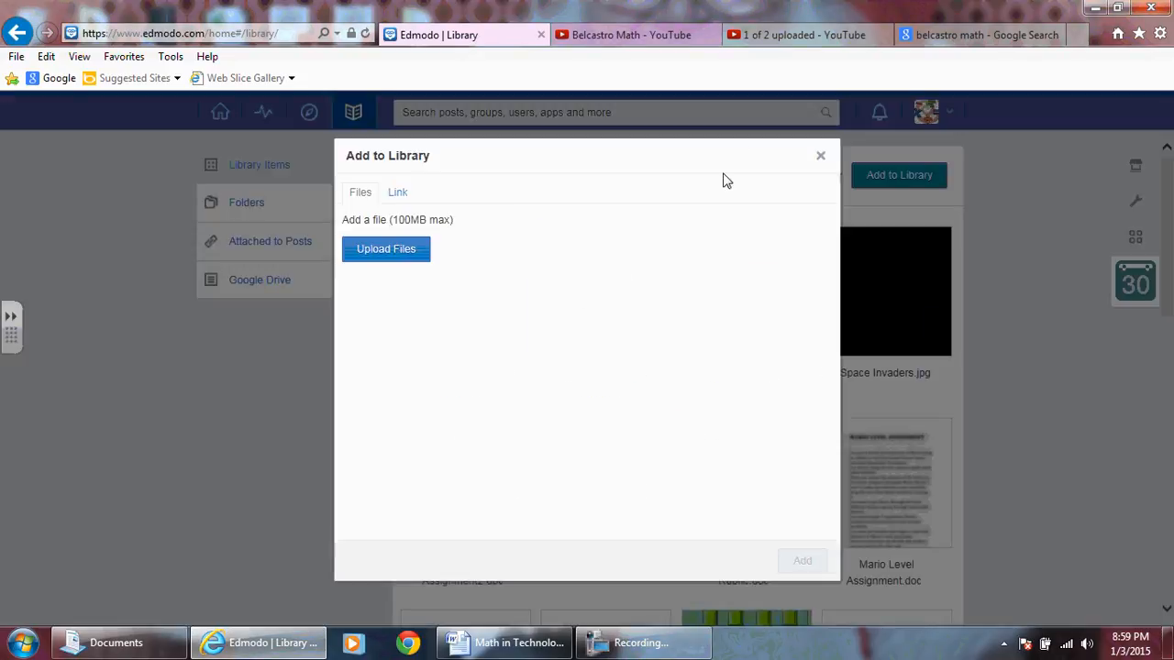
left_click(404, 264)
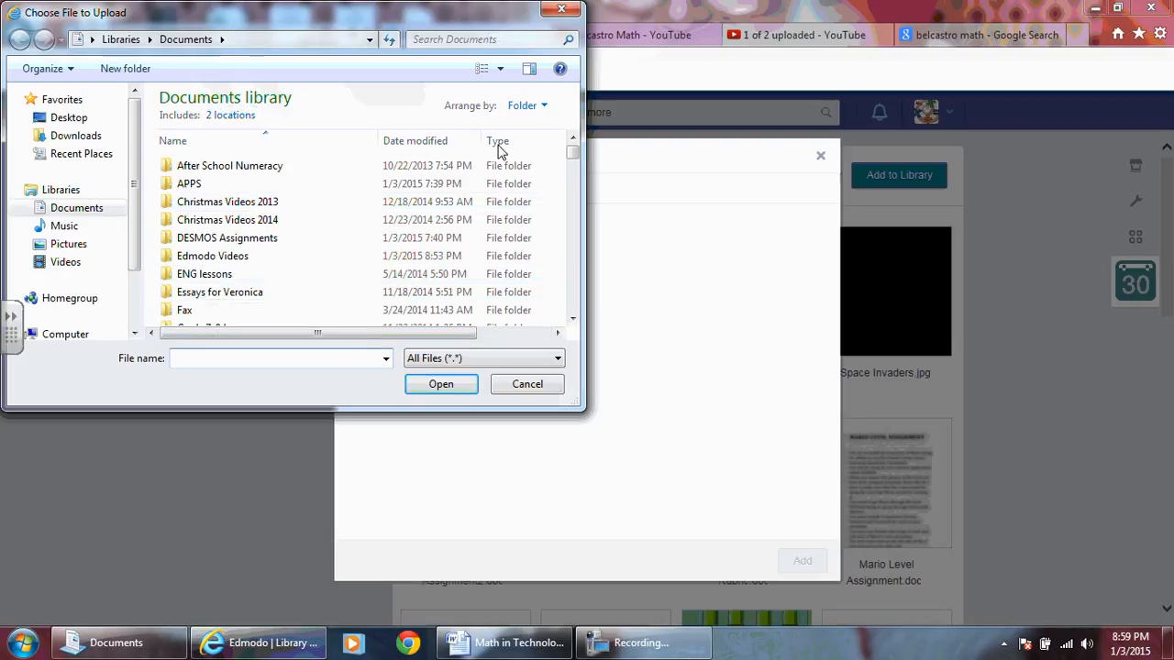
double_click(312, 166)
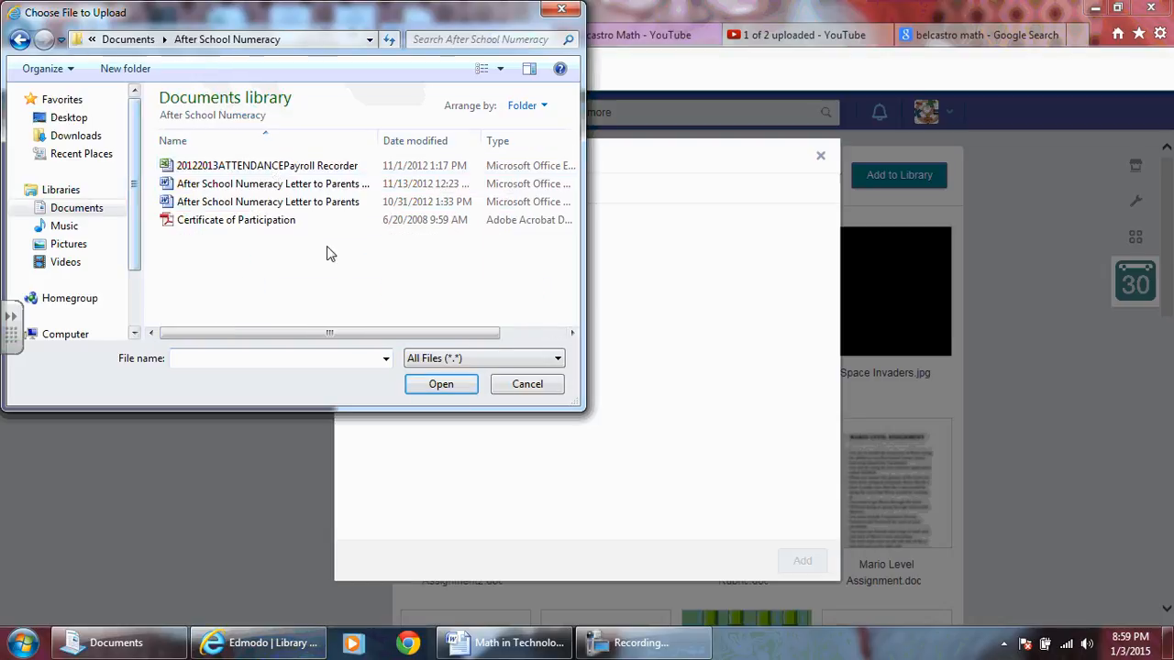
double_click(257, 222)
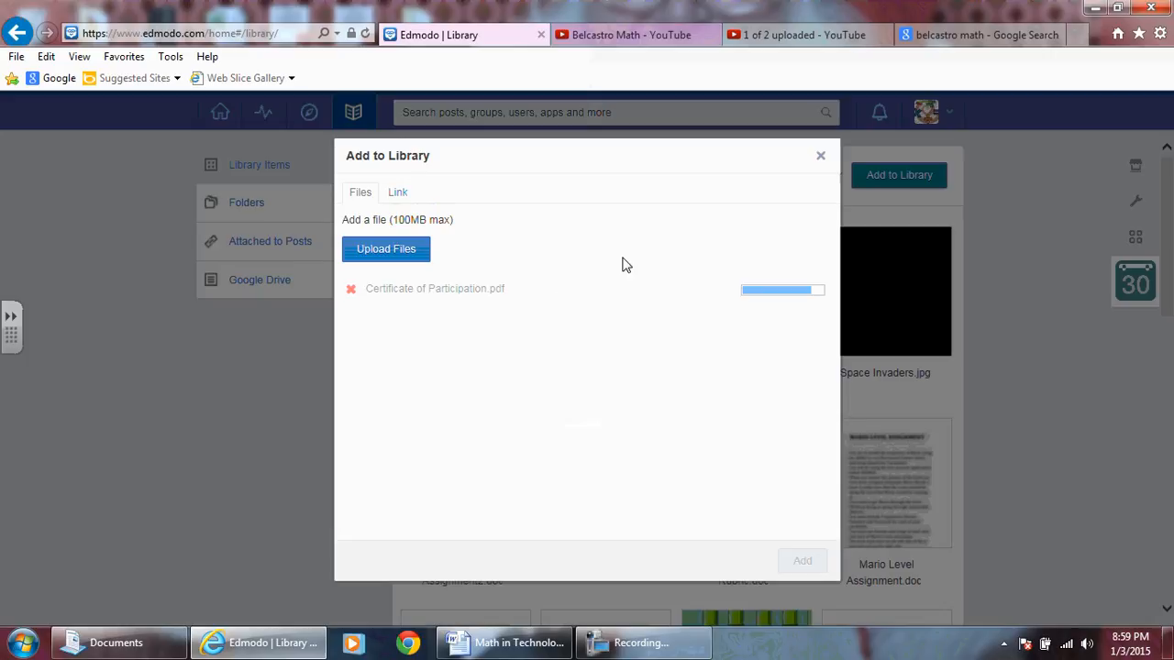
left_click(802, 562)
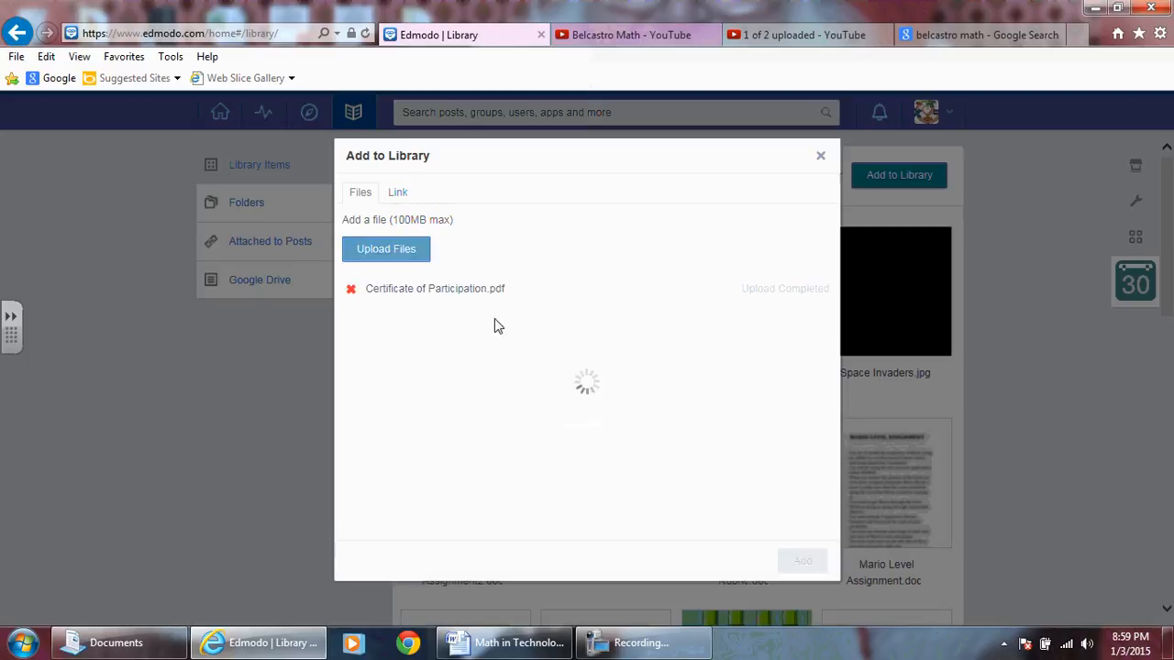